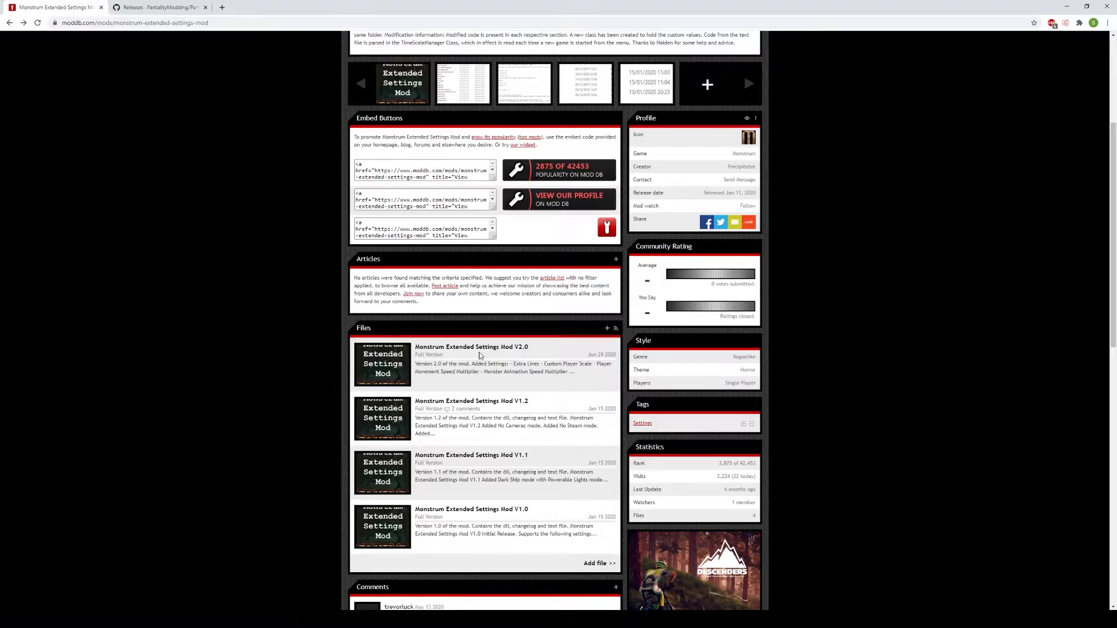
Download Monstrum Extended Settings Mod V2.0 from ModDB and PartialityLauncher.zip from the Partiality 0.3.11 release on GitHub
left_click(460, 348)
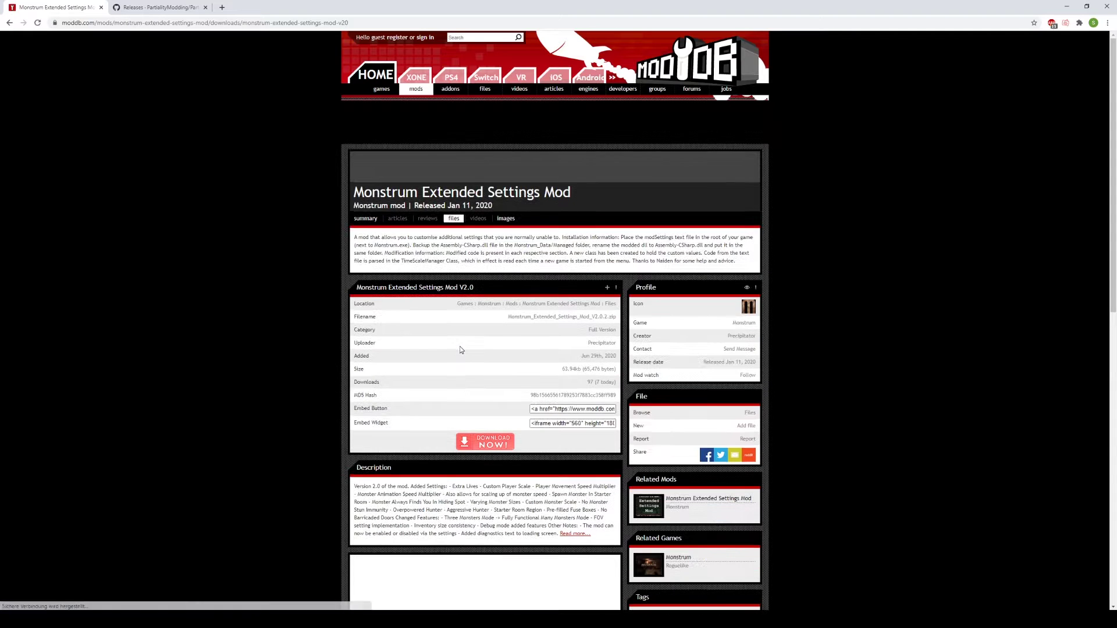
left_click(488, 446)
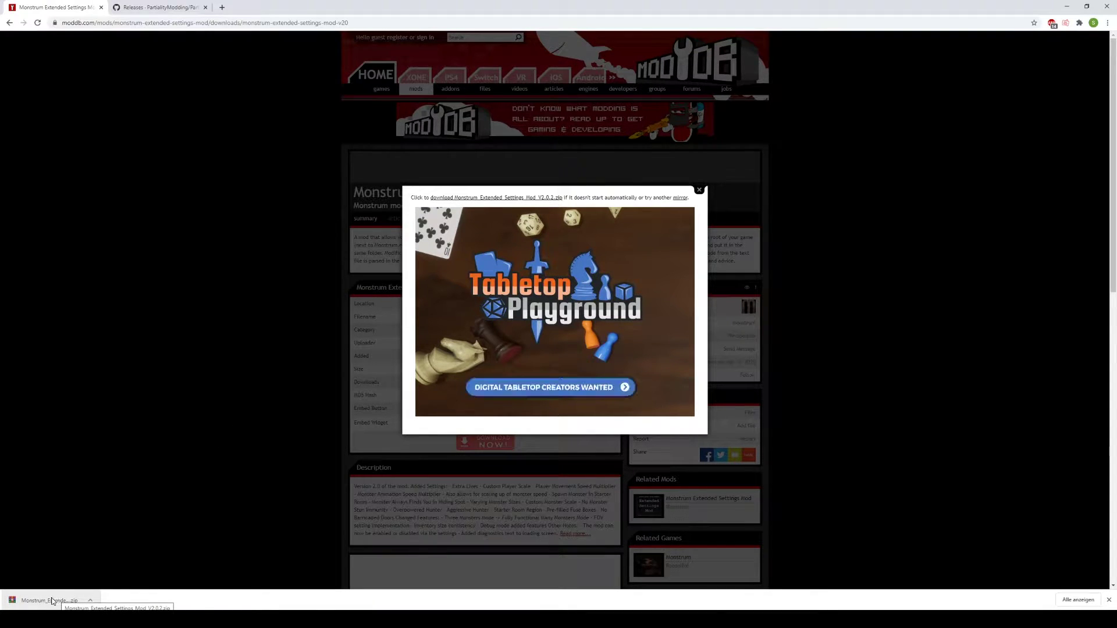
left_click(161, 5)
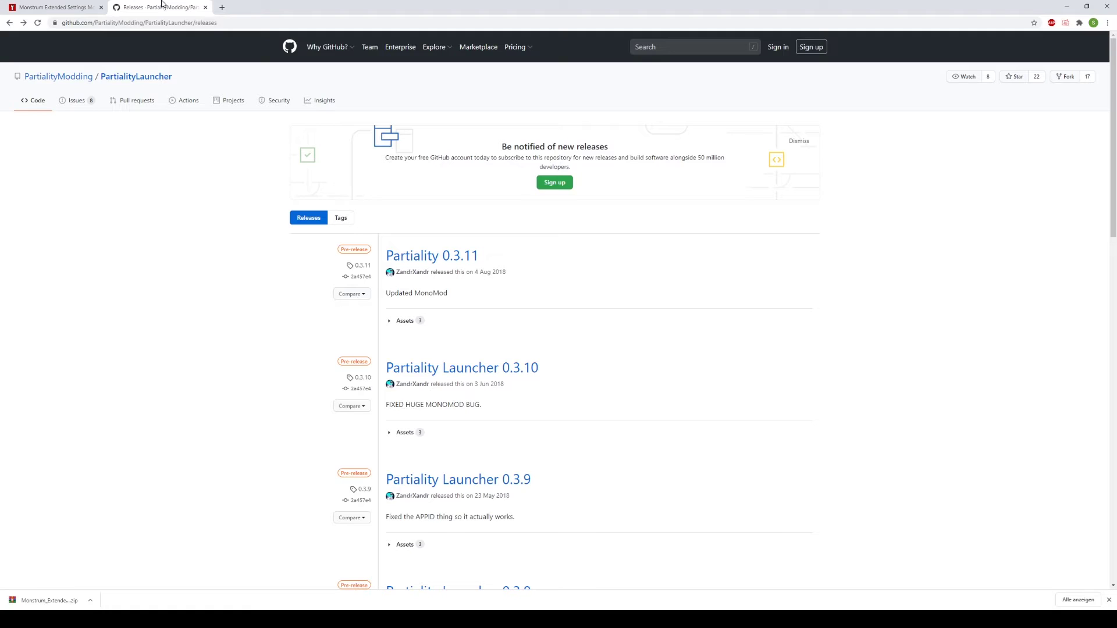
left_click(440, 258)
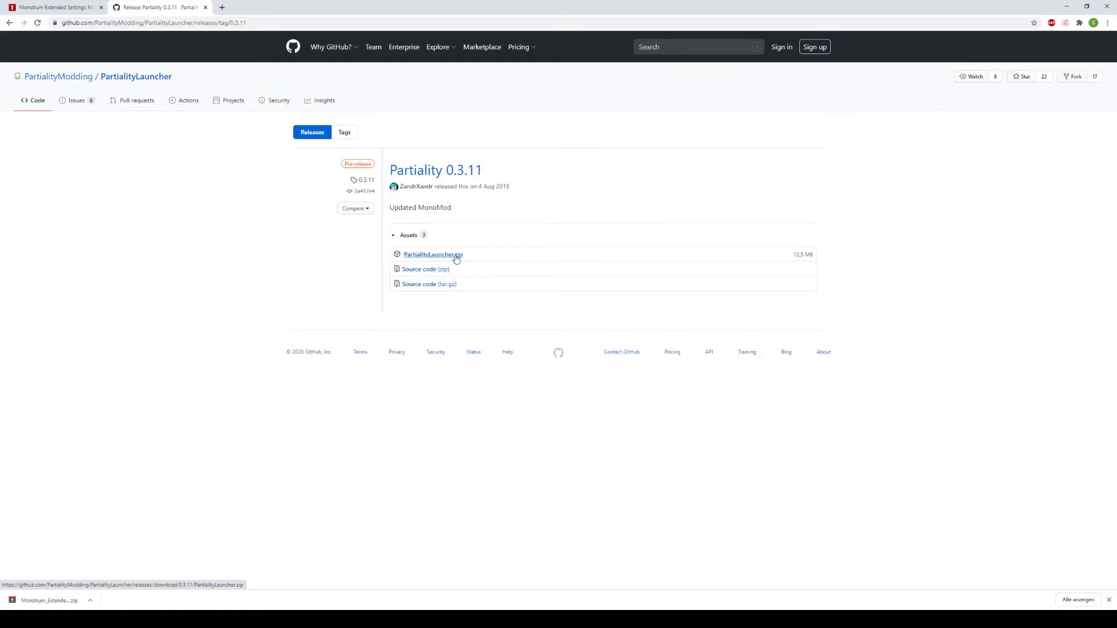
left_click(442, 257)
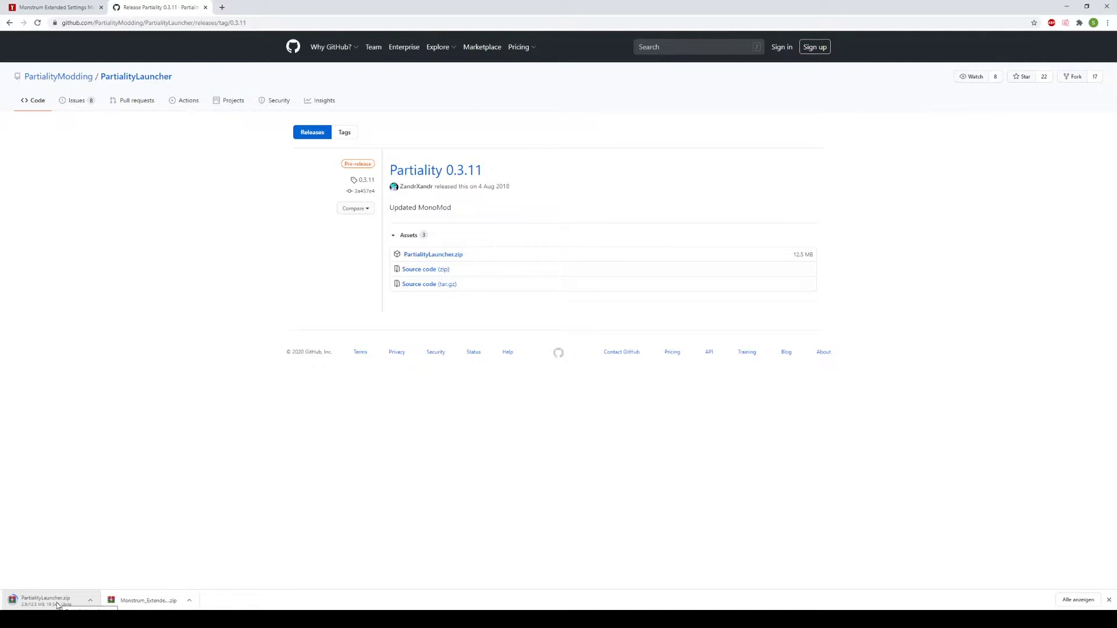
Minimise the browser, extract Monstrum_Extended_Settings_Mod_V2.0.2.zip directly onto the desktop, and place the extracted folder beside the archive
left_click(1066, 6)
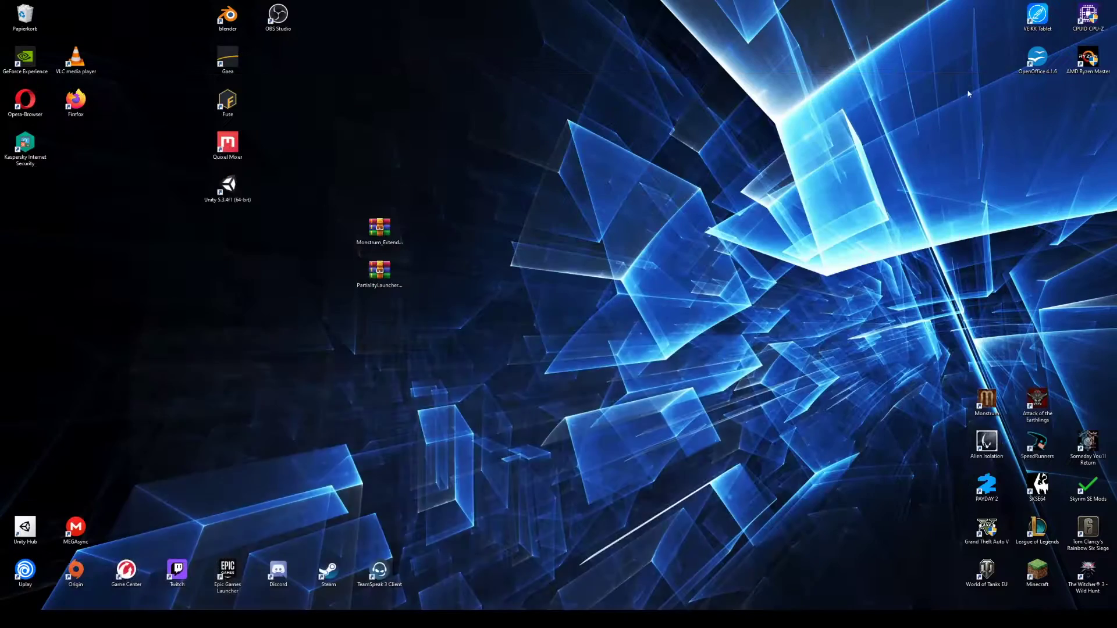
left_click_drag(328, 208, 451, 324)
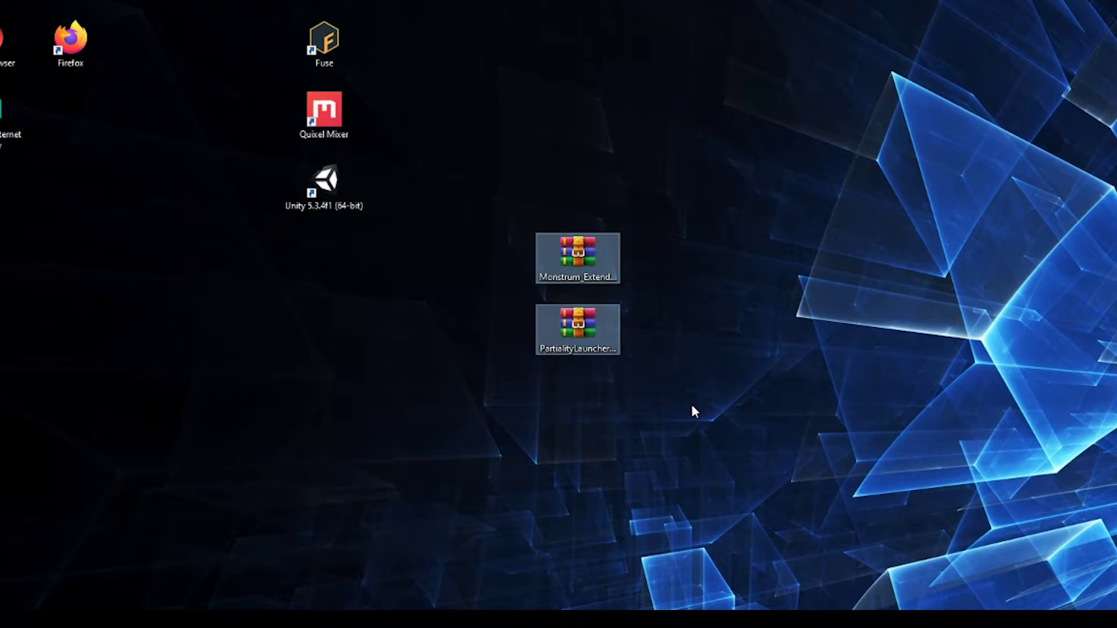
left_click(692, 406)
left_click(578, 256)
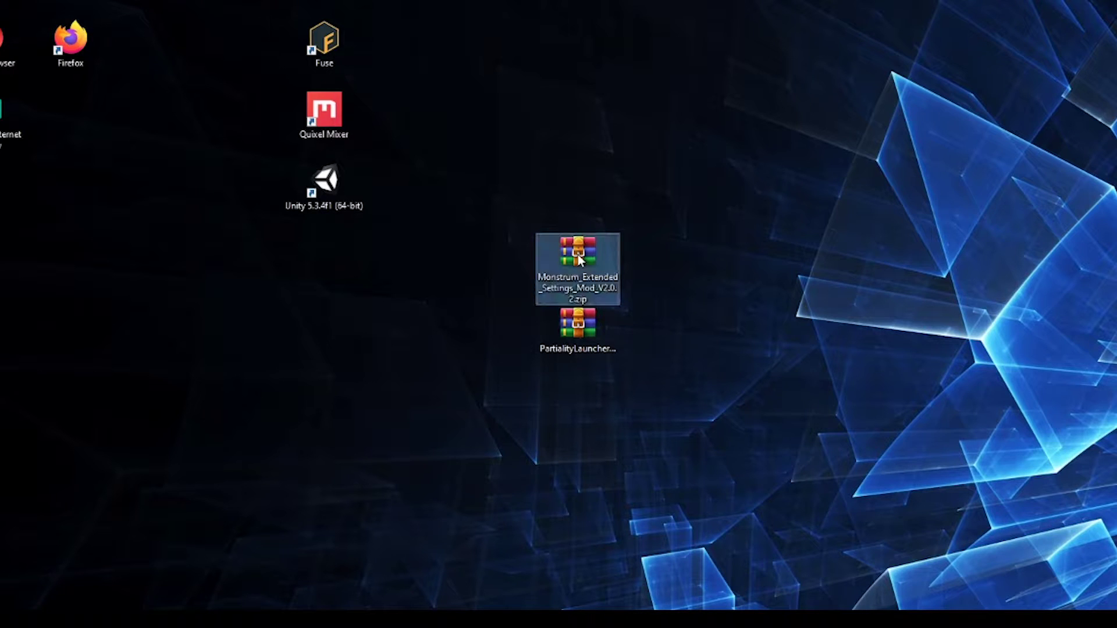
right_click(580, 259)
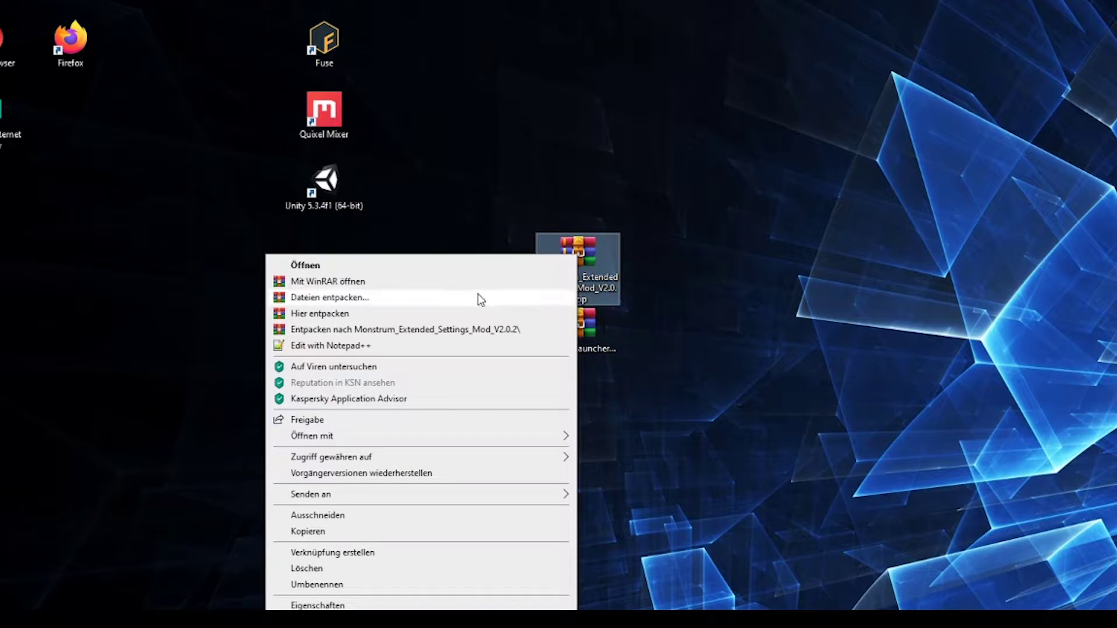
left_click(455, 315)
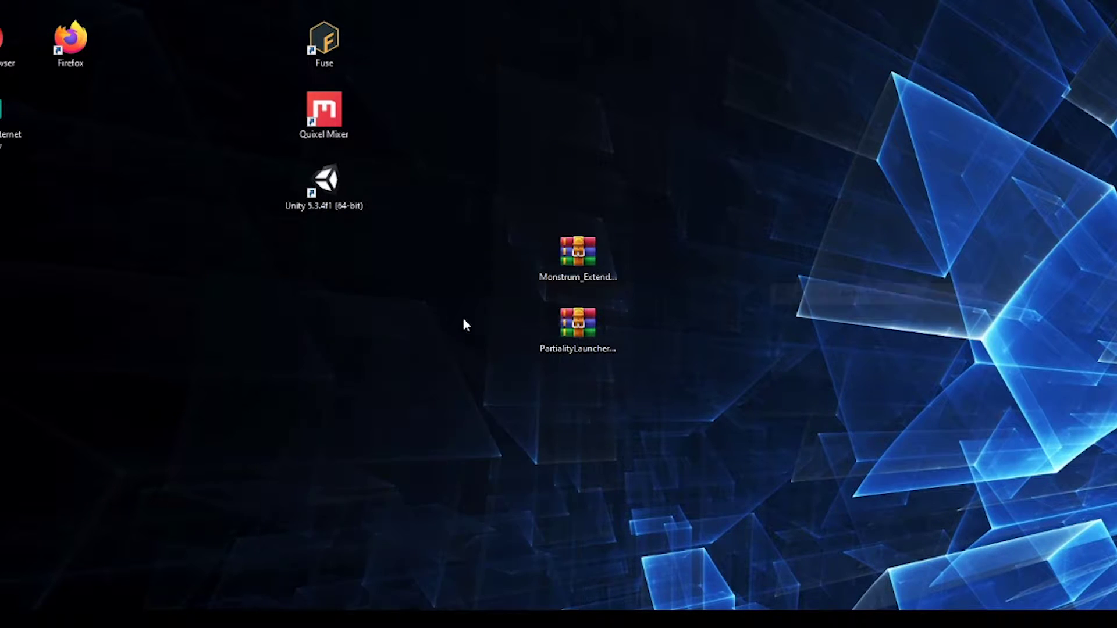
left_click_drag(8, 204, 469, 277)
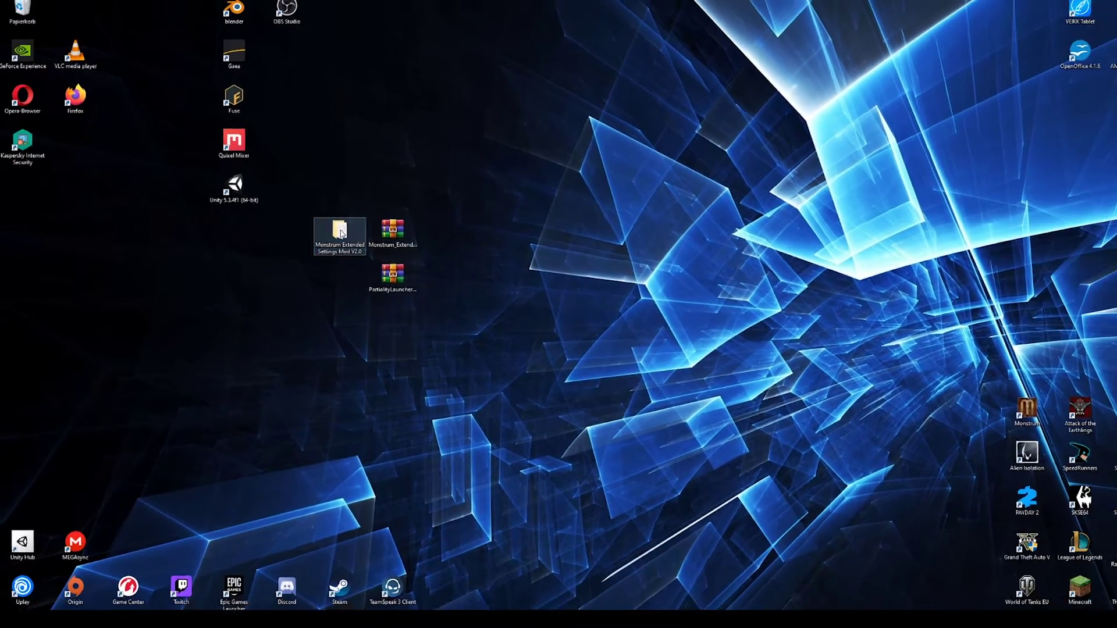
Open the extracted Monstrum Extended Settings Mod V2.0 folder on the desktop to show its files
double_click(493, 257)
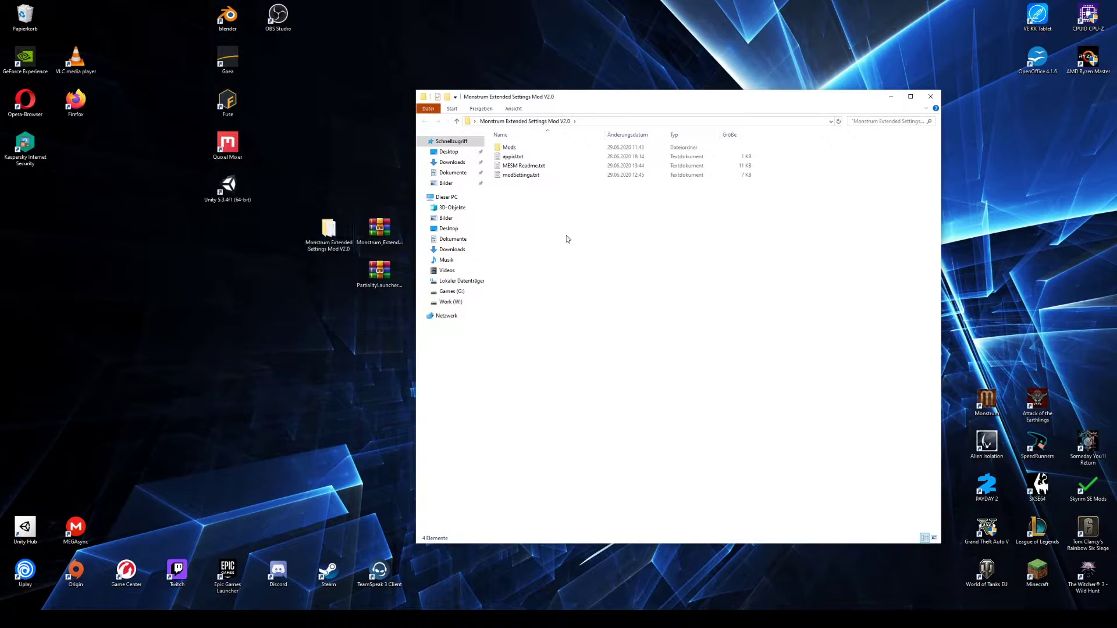
left_click_drag(525, 222, 528, 146)
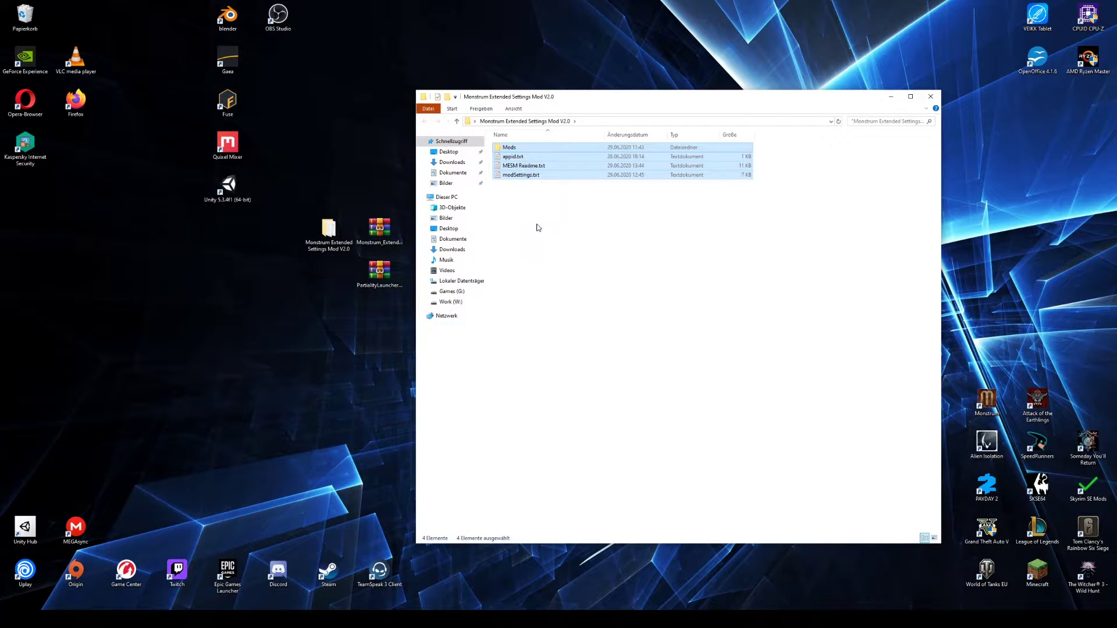
left_click(537, 222)
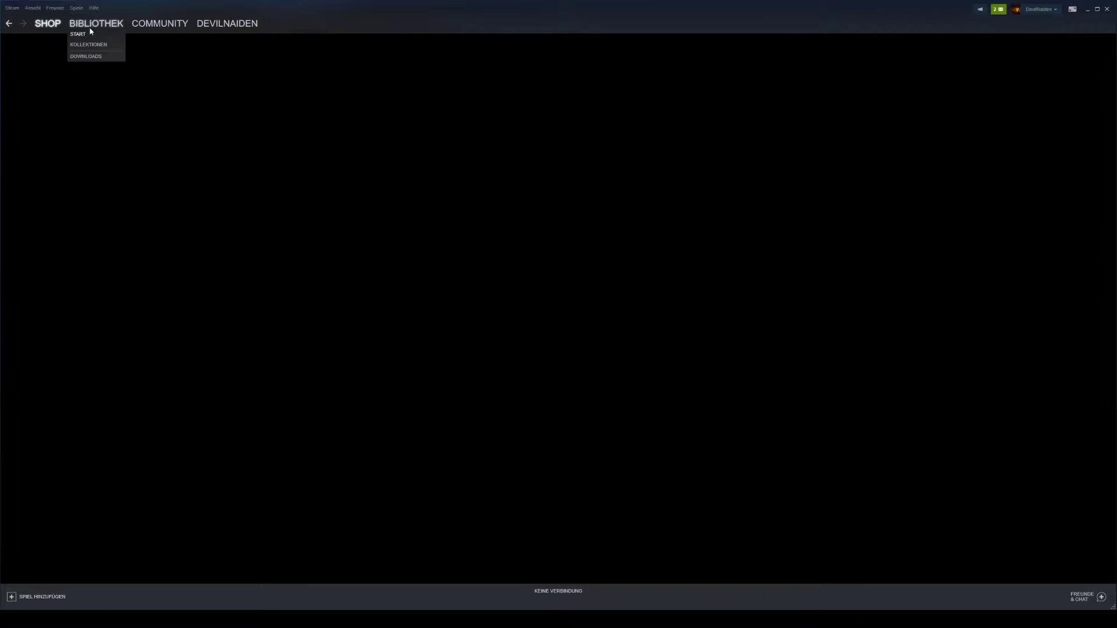
Switch to the Steam library and browse the local files of Monstrum to open its installation folder
left_click(89, 35)
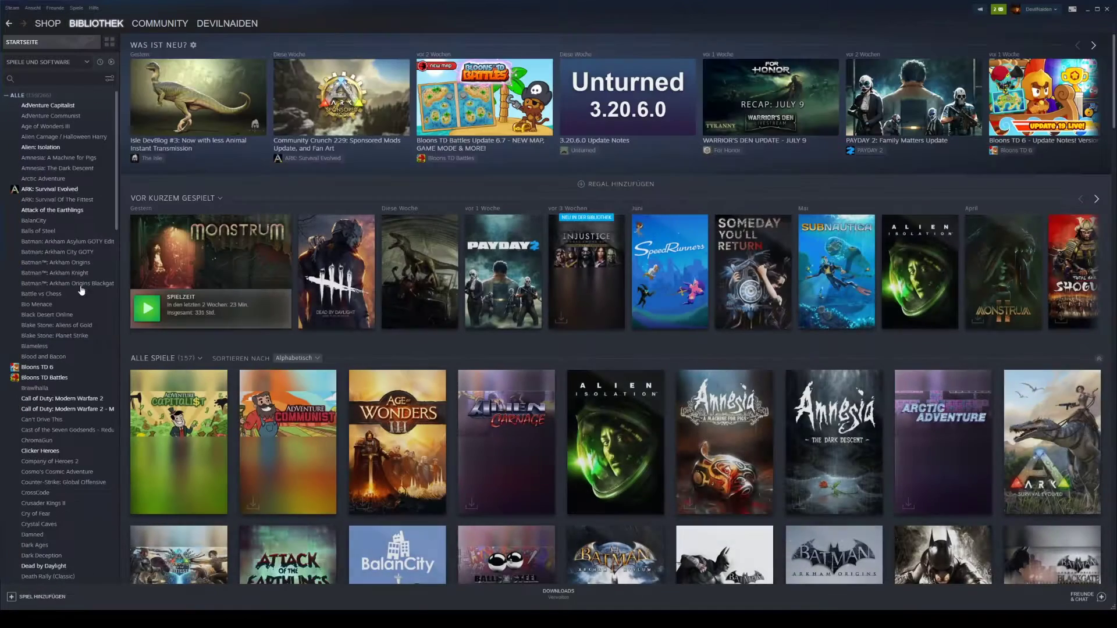
left_click(217, 265)
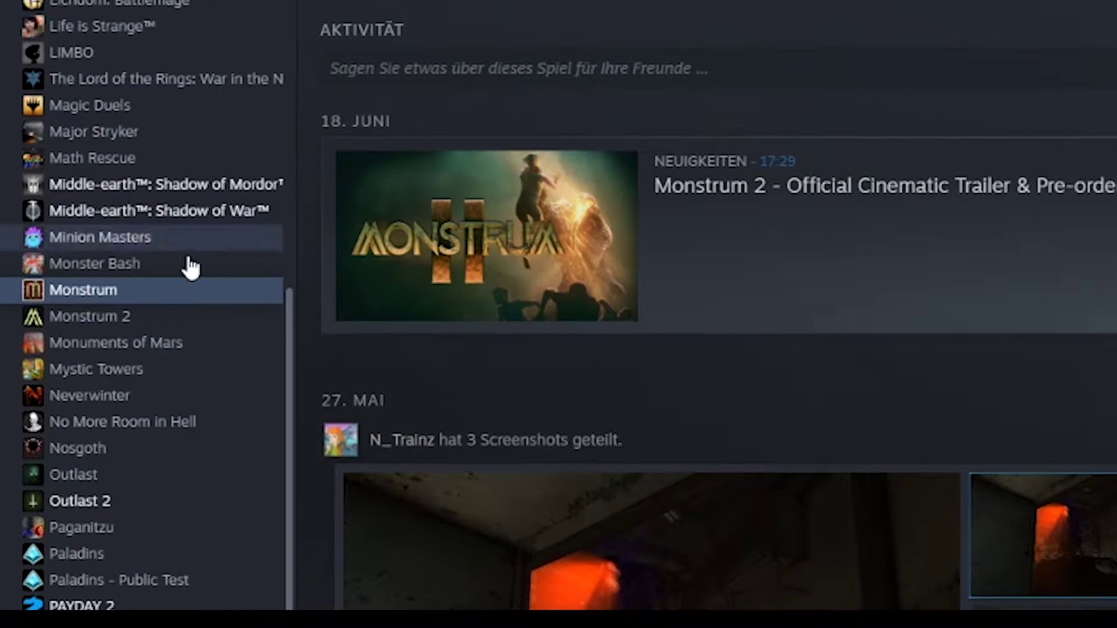
right_click(135, 291)
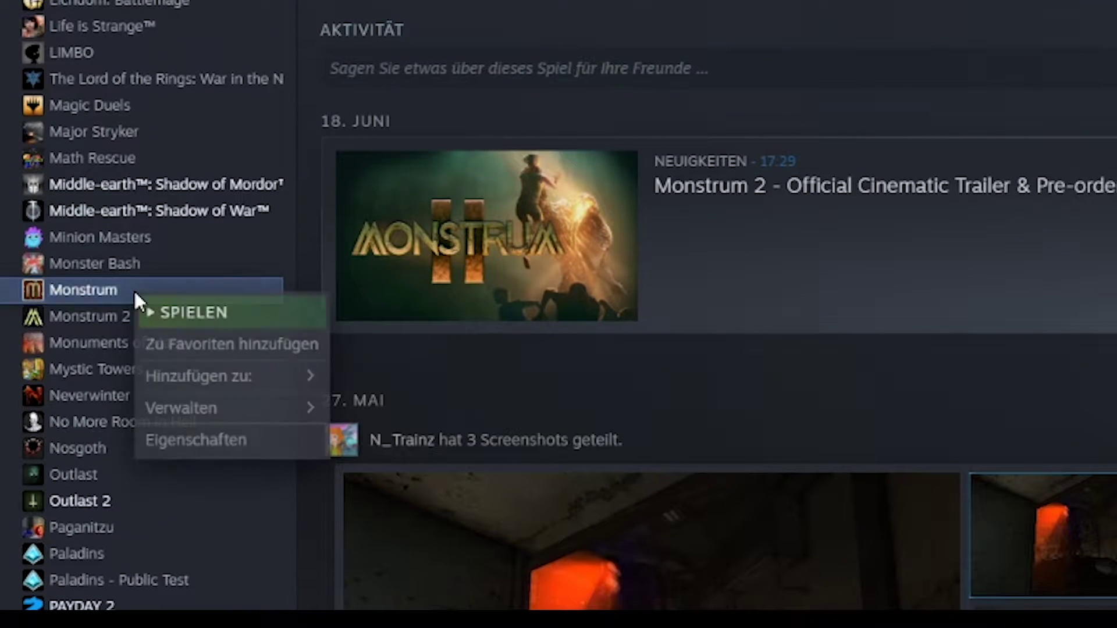
mouse_move(251, 410)
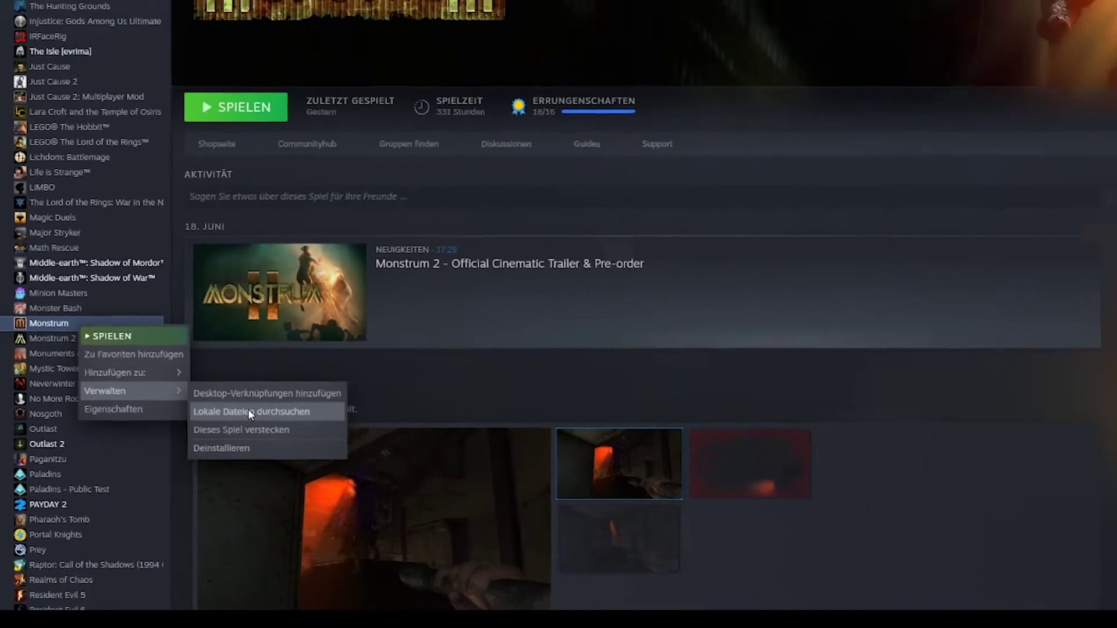
left_click(431, 443)
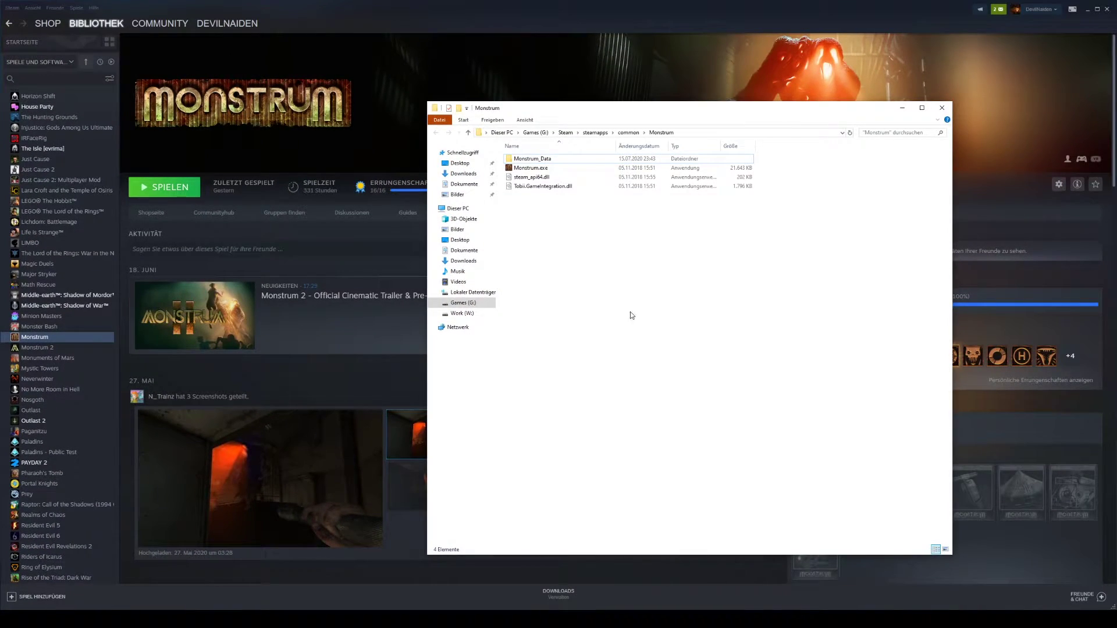
Minimise Steam and arrange the mod folder and the Monstrum game folder windows side by side
left_click(1088, 10)
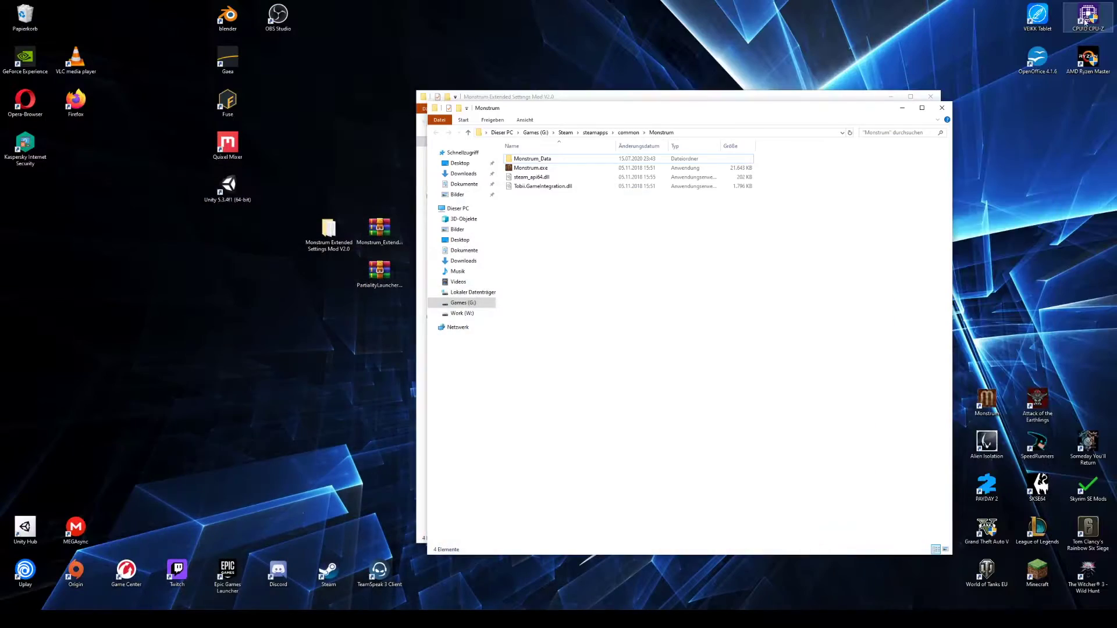
left_click_drag(736, 112, 871, 104)
left_click(542, 102)
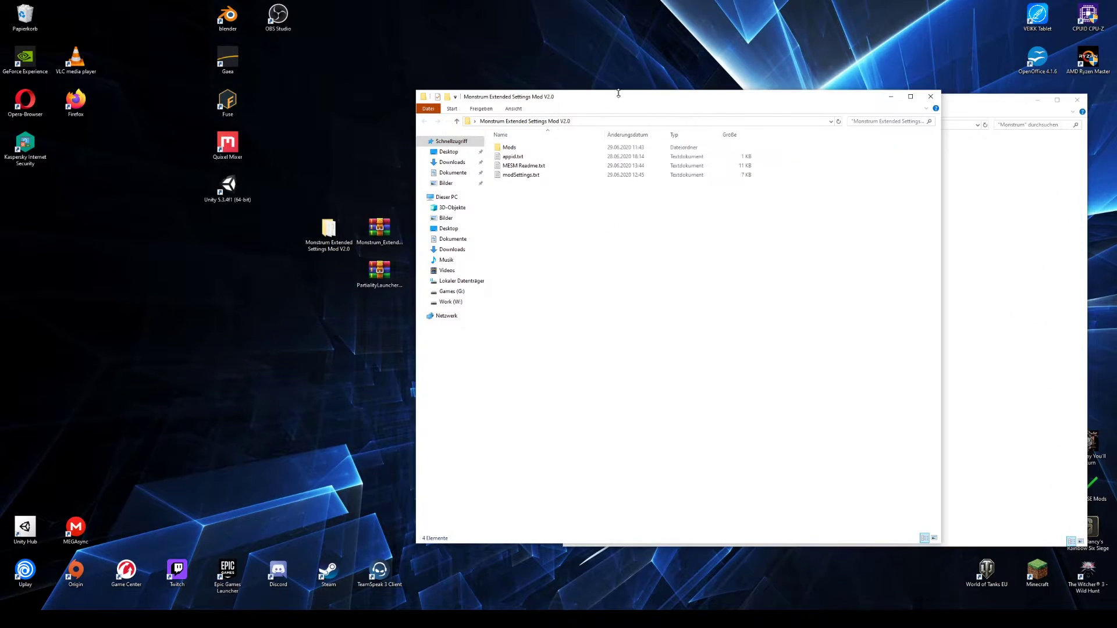
left_click_drag(647, 103, 262, 105)
Copy the Mods folder, appid.txt and modSettings.txt into the Monstrum game folder, and close the mod folder window
left_click(137, 178)
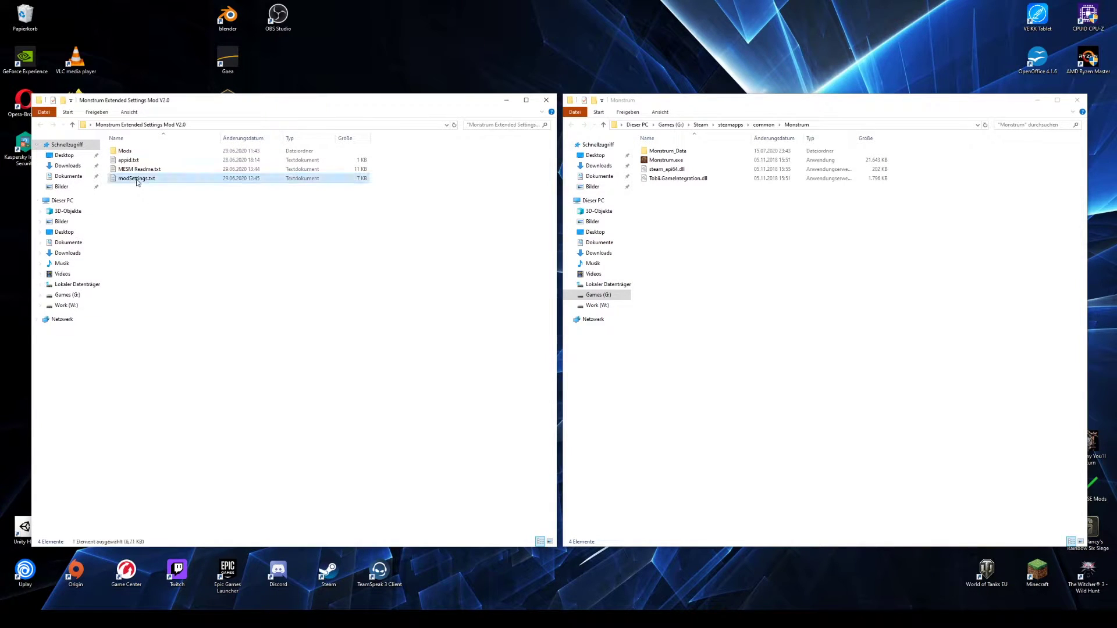
left_click(140, 152, "ctrl")
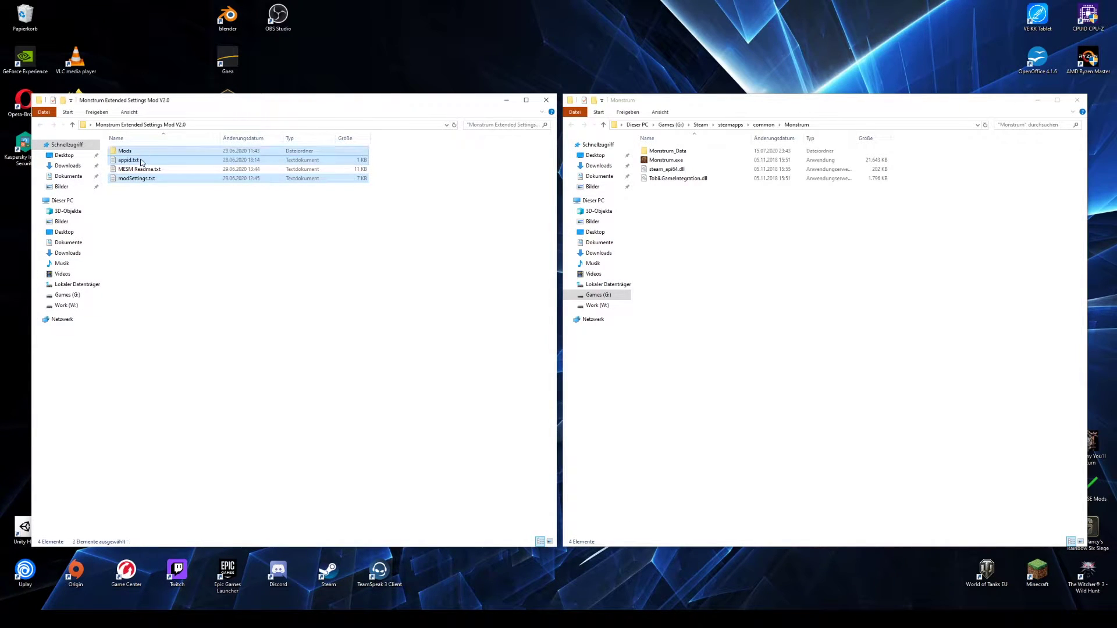
left_click_drag(135, 155, 753, 250)
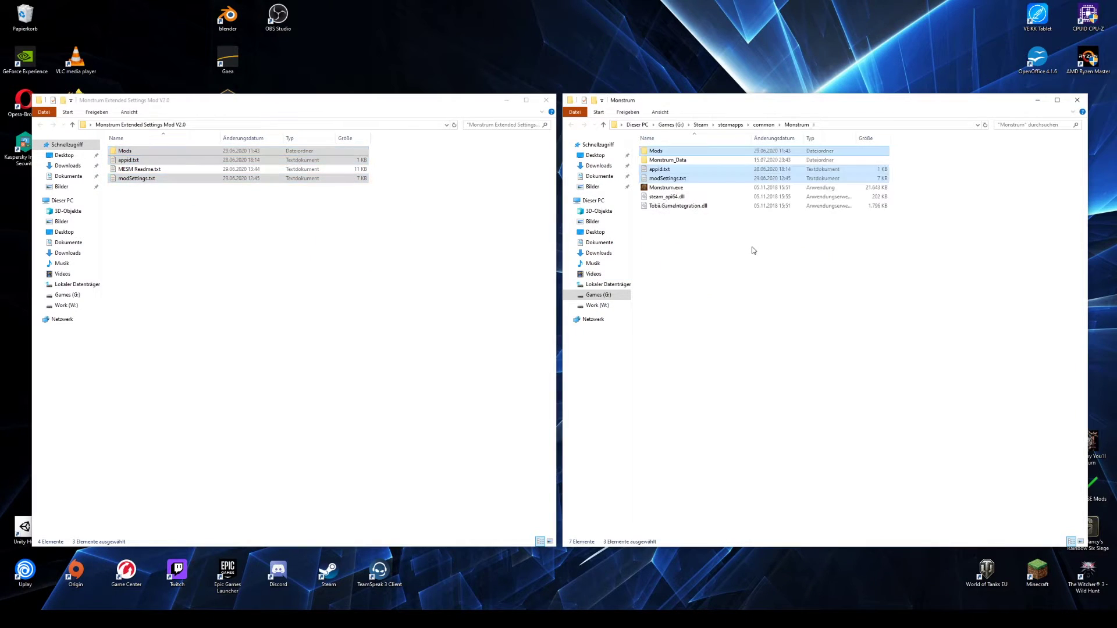
left_click(697, 242)
left_click(361, 226)
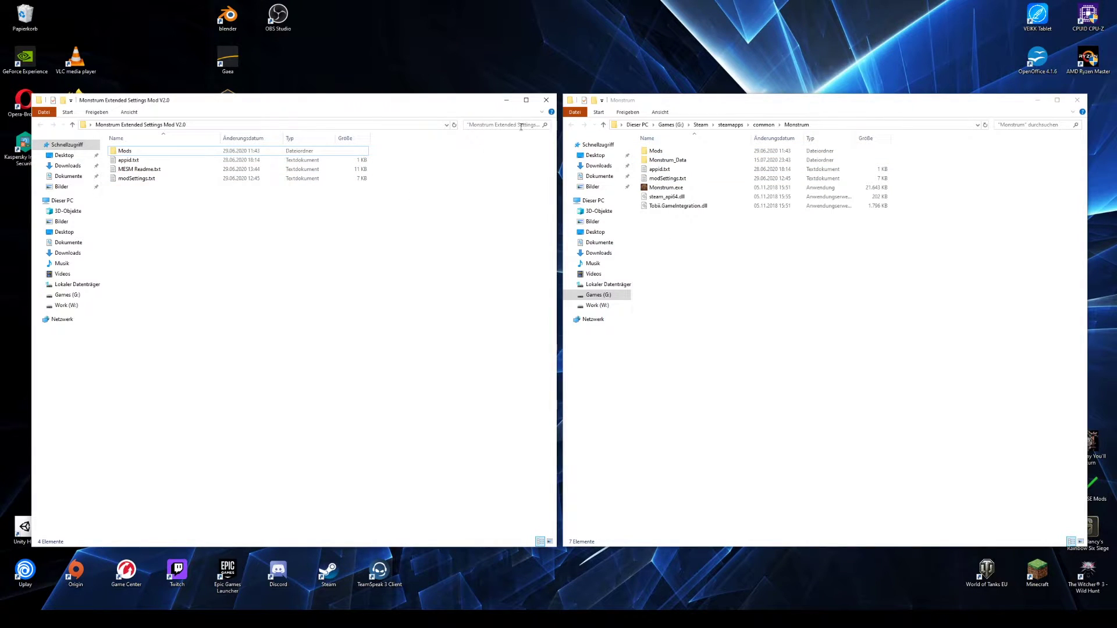
left_click(545, 100)
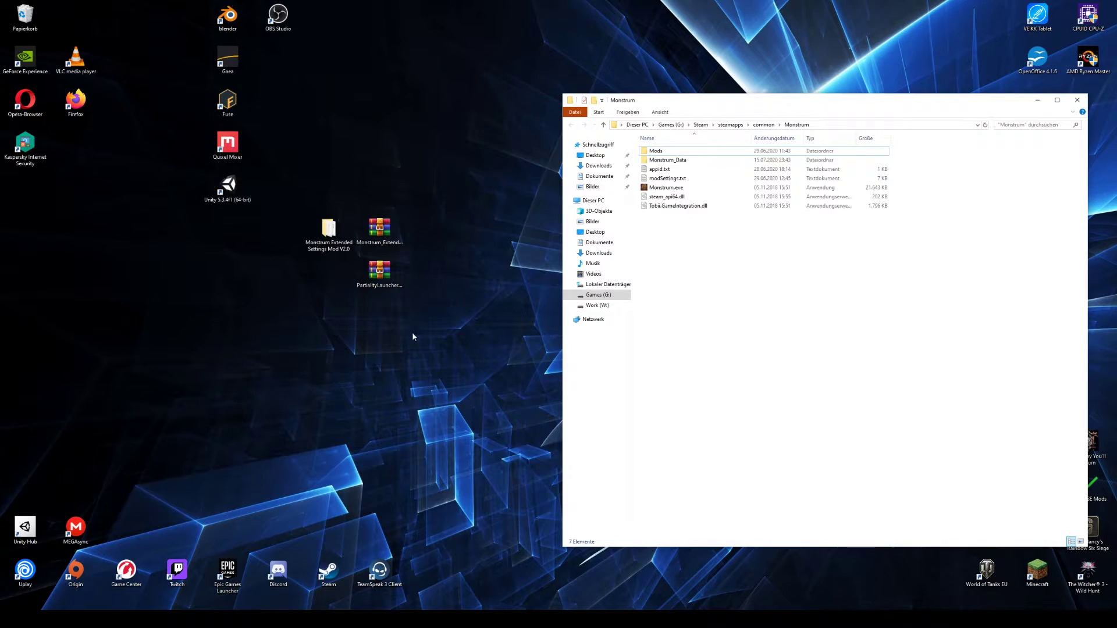
Extract PartialityLauncher.zip into its own PartialityLauncher folder, place it beside the archive on the desktop, and open it
left_click(381, 274)
right_click(381, 275)
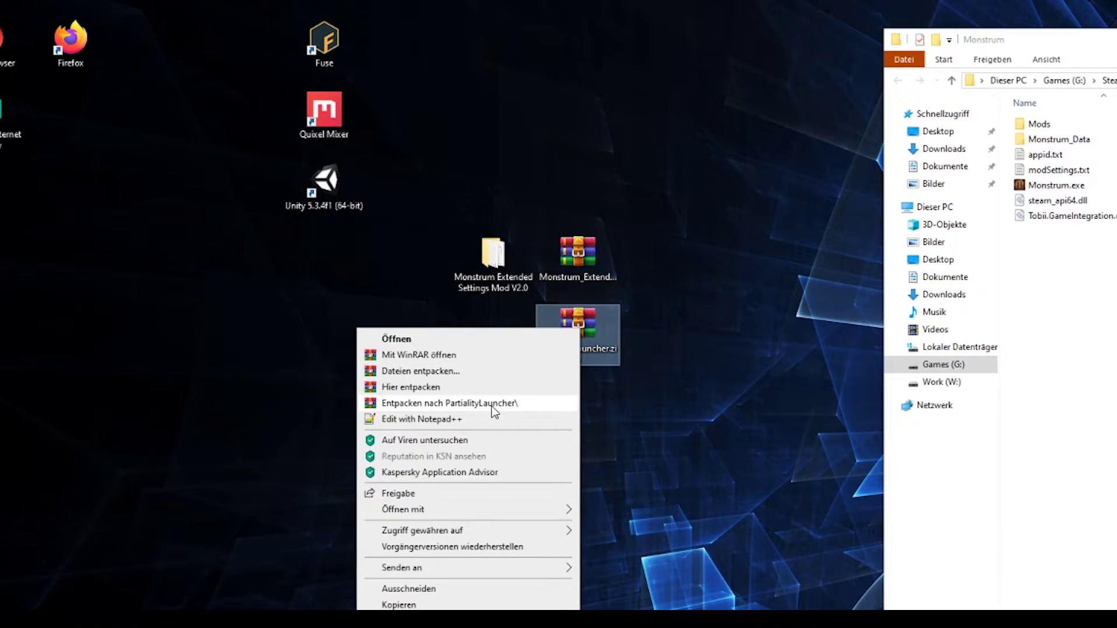
left_click(493, 404)
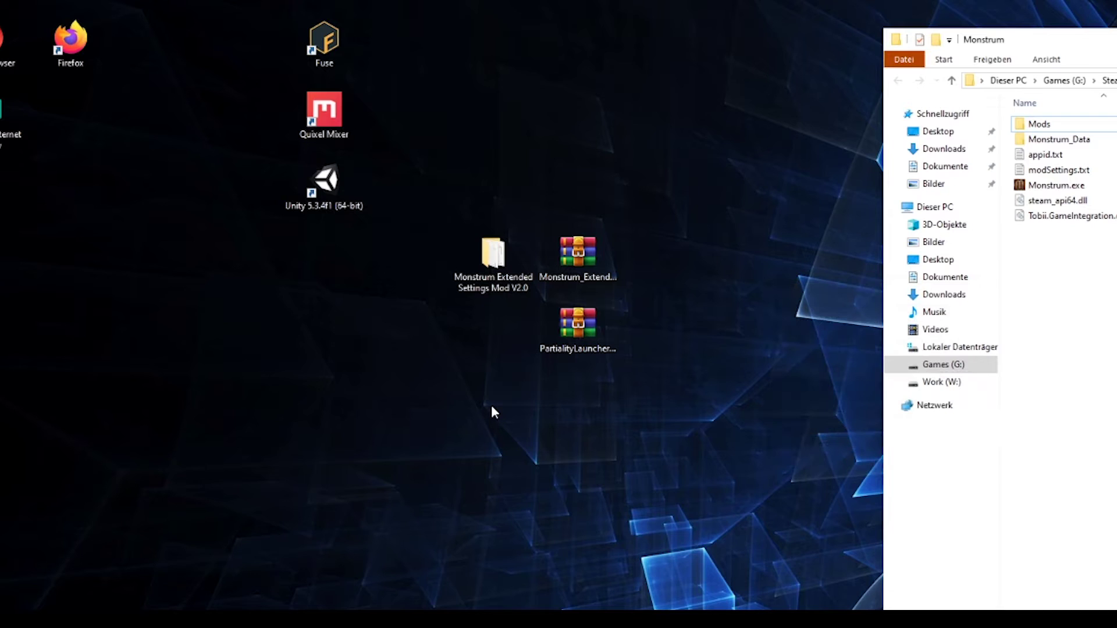
left_click_drag(5, 193, 459, 337)
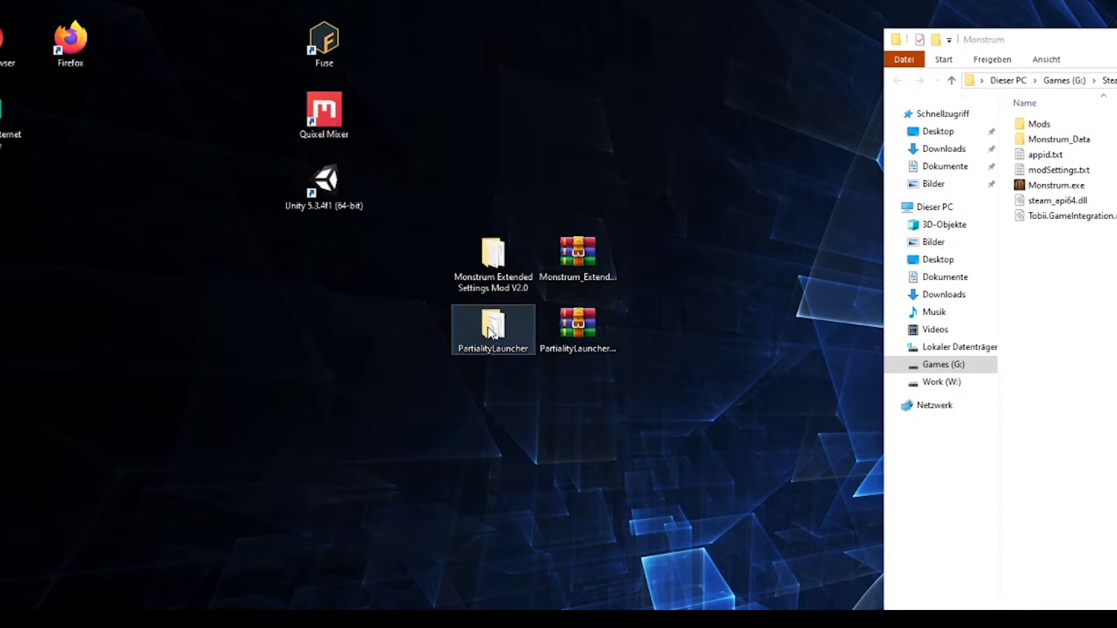
double_click(490, 332)
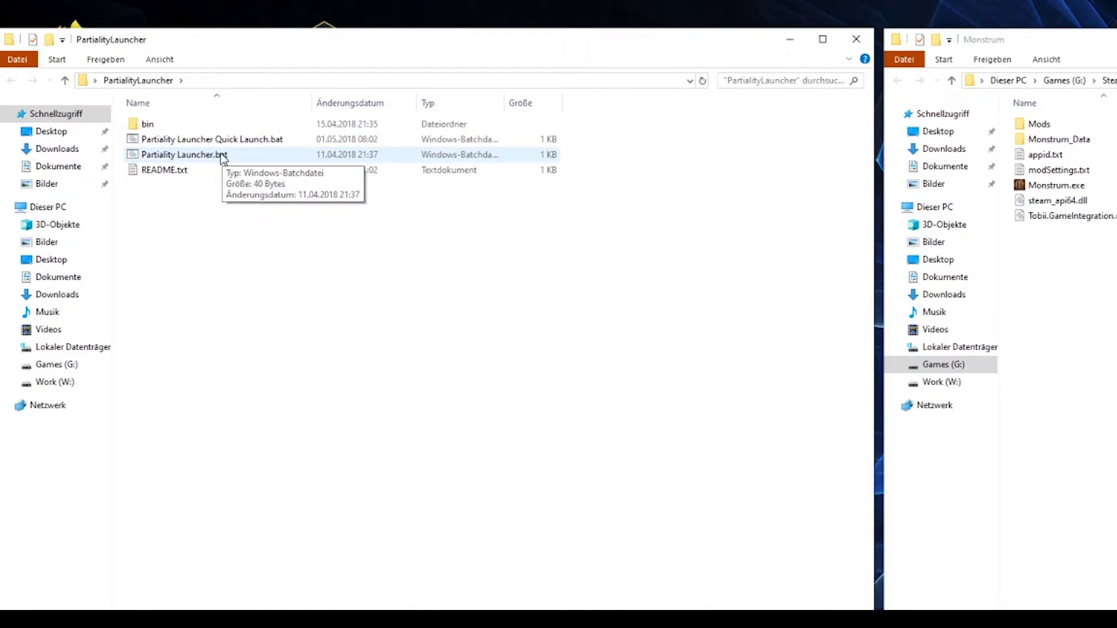
Turn off hiding of extensions for known file types in the folder view options and apply the setting
left_click(160, 60)
left_click(268, 115)
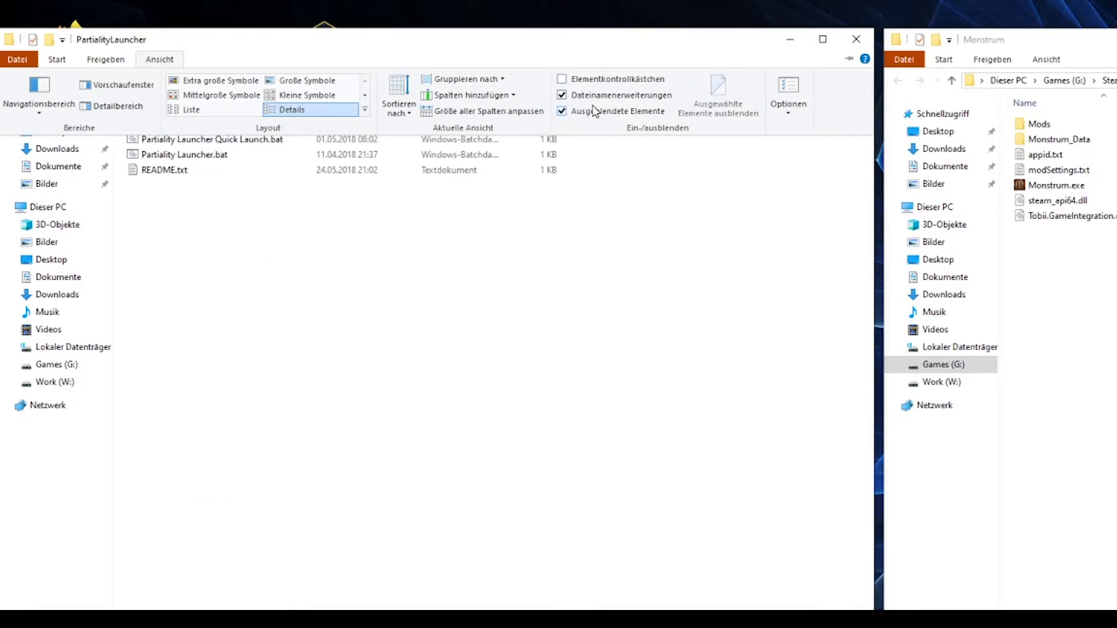
left_click(794, 111)
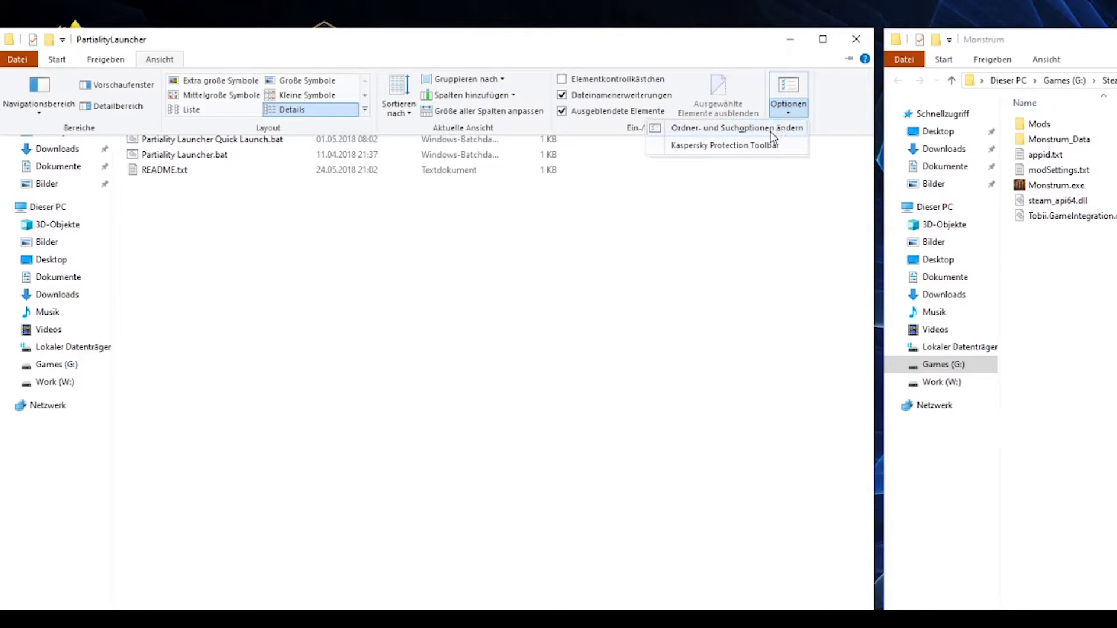
left_click(773, 128)
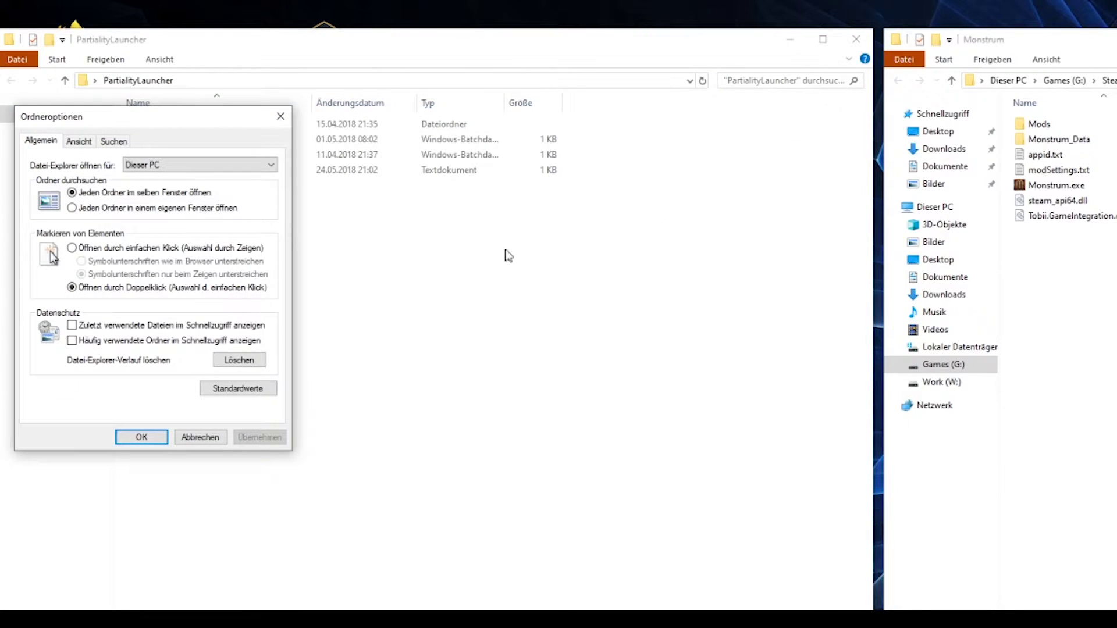
left_click(81, 142)
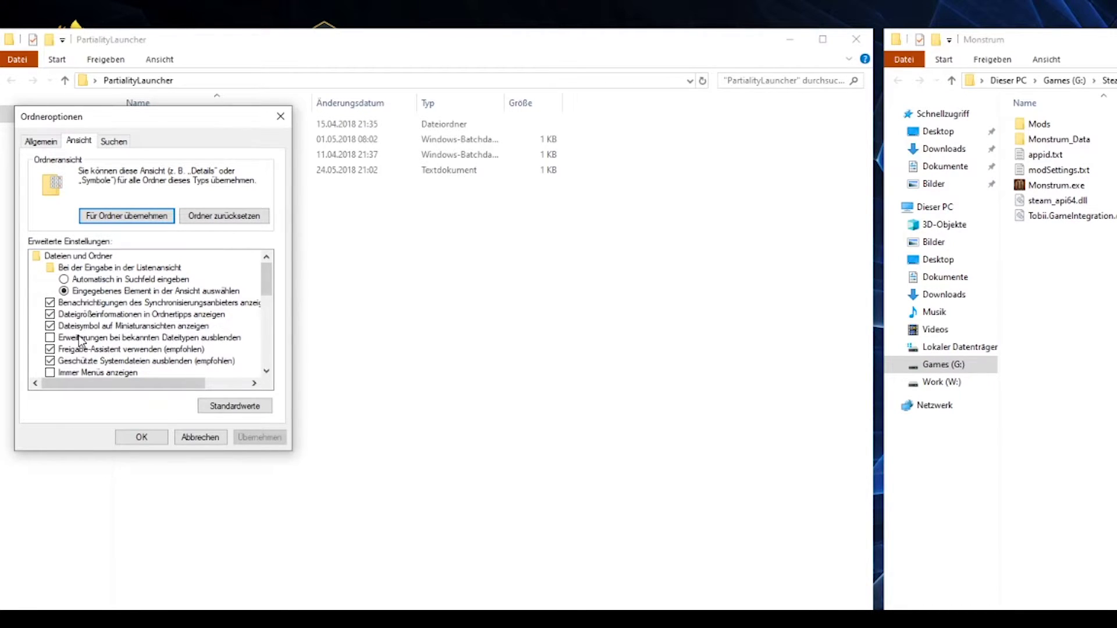
left_click(53, 340)
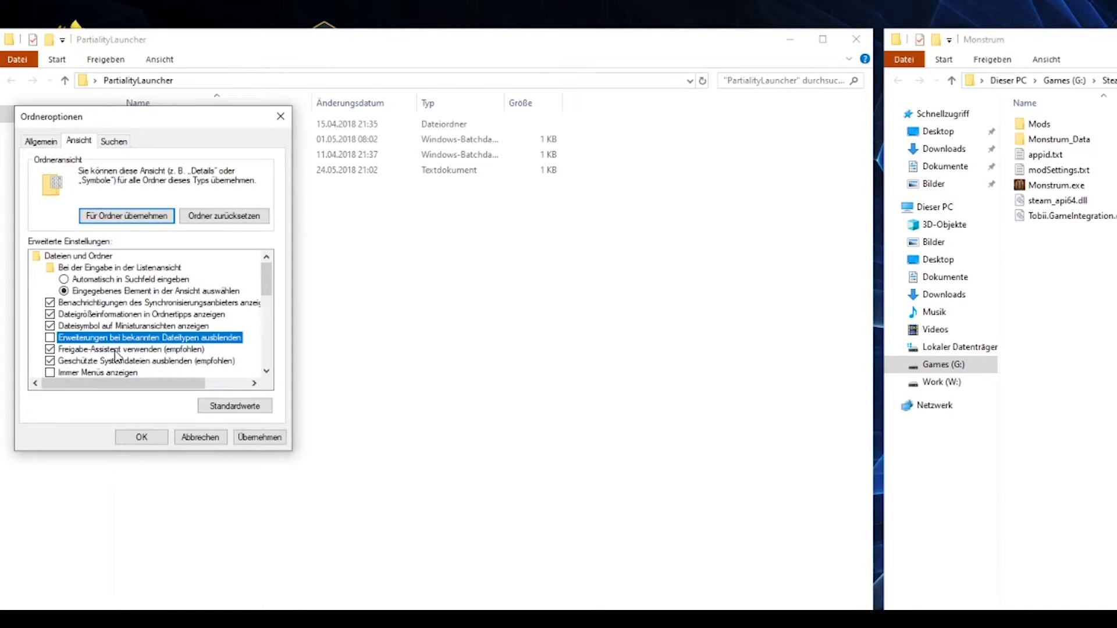
left_click(255, 440)
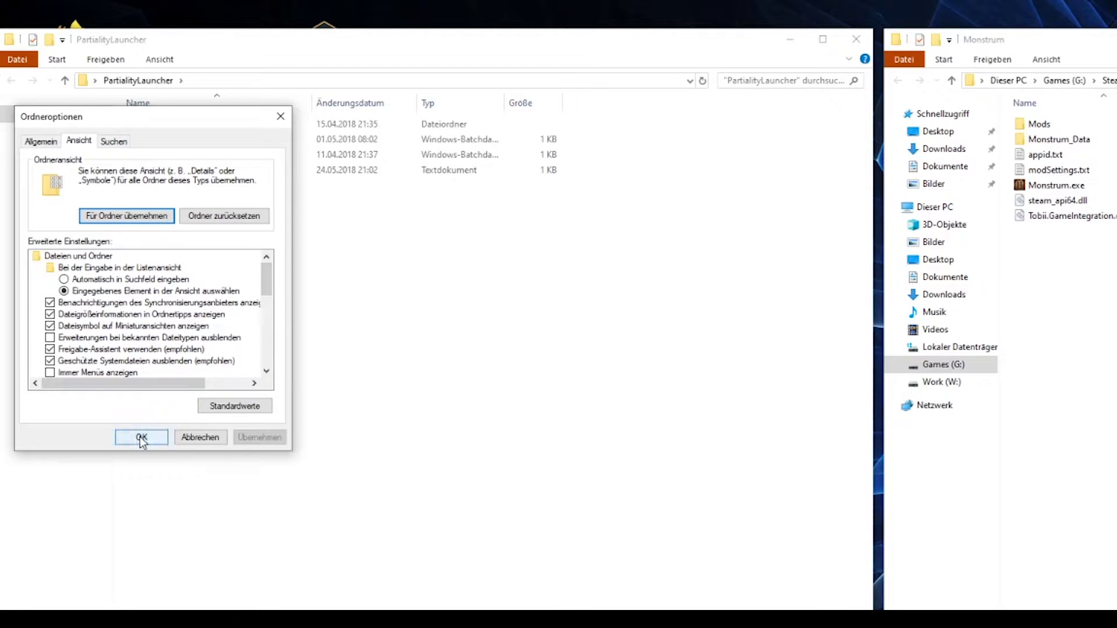
left_click(142, 438)
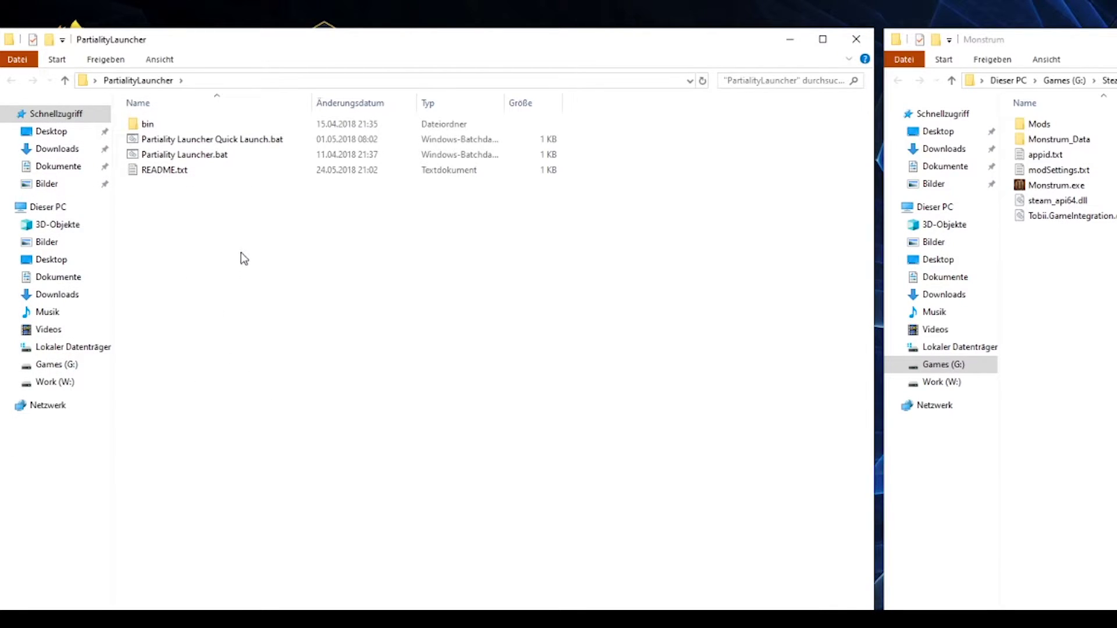
Run Partiality Launcher.bat, move the launcher window clear of the file list, and bring up its game selection dialog
left_click(195, 161)
double_click(196, 161)
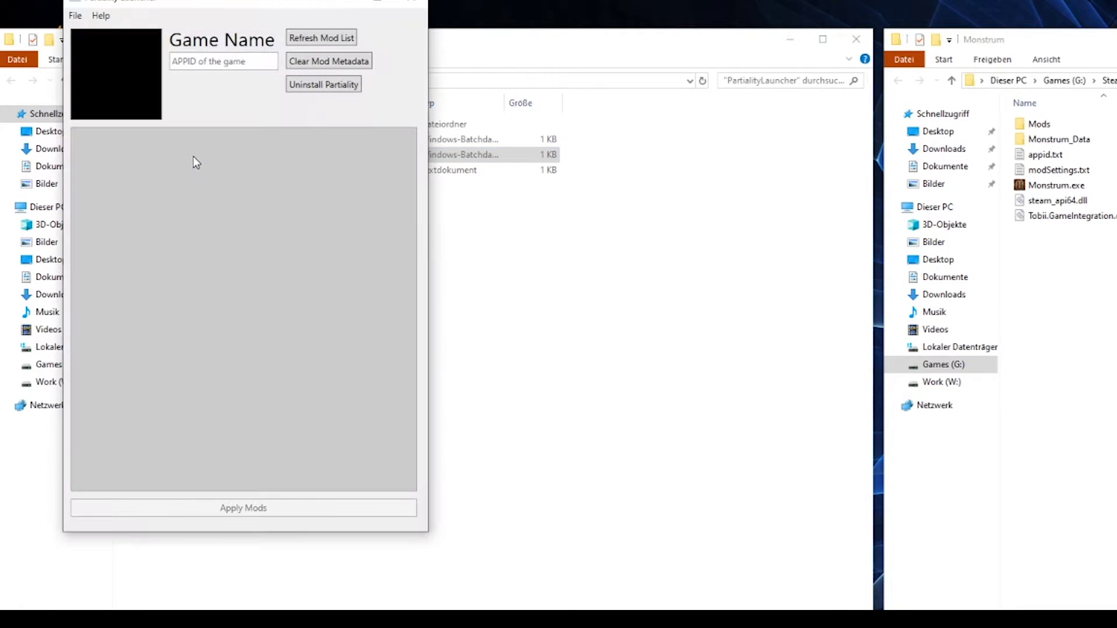
left_click_drag(234, 1, 512, 224)
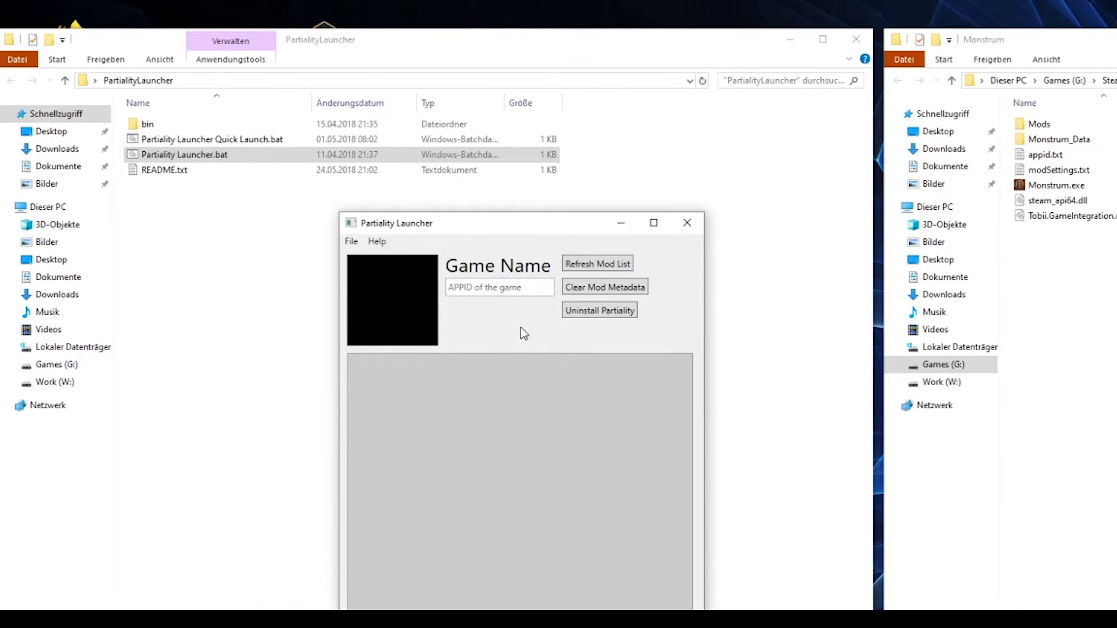
left_click(351, 242)
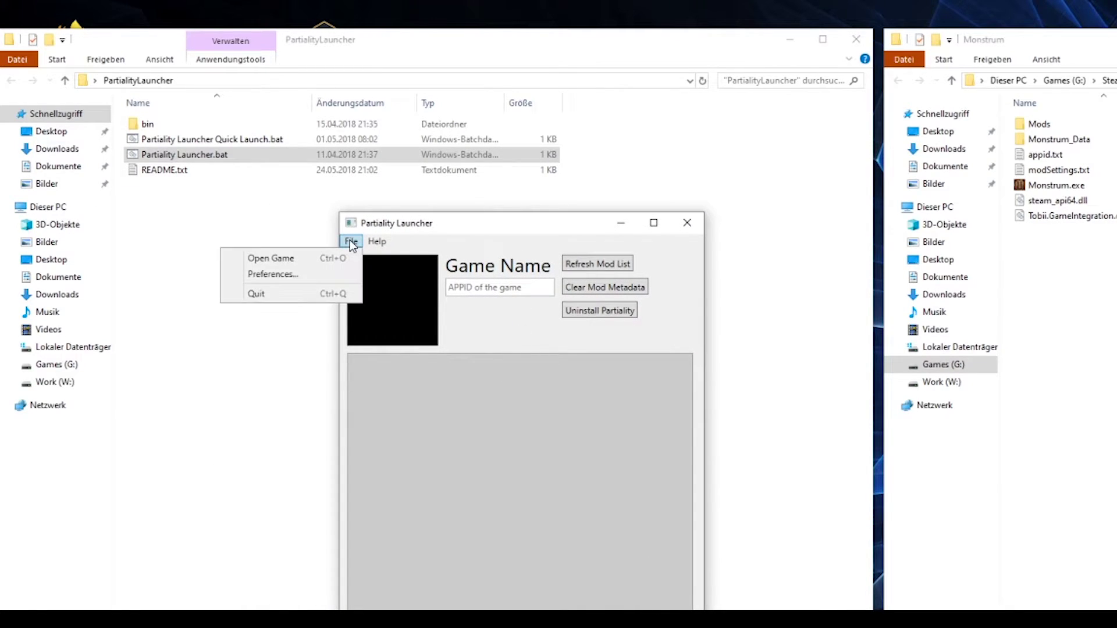
left_click(274, 260)
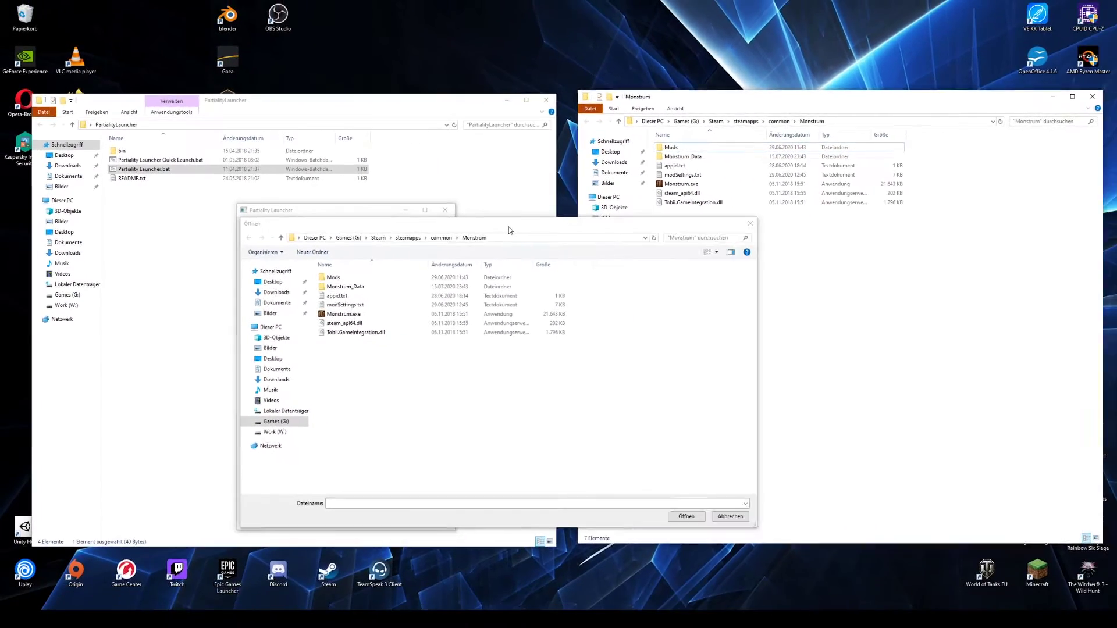
Copy the Monstrum game folder's path and use it to point the game selection dialog at that folder
left_click_drag(509, 230, 455, 235)
left_click(848, 101)
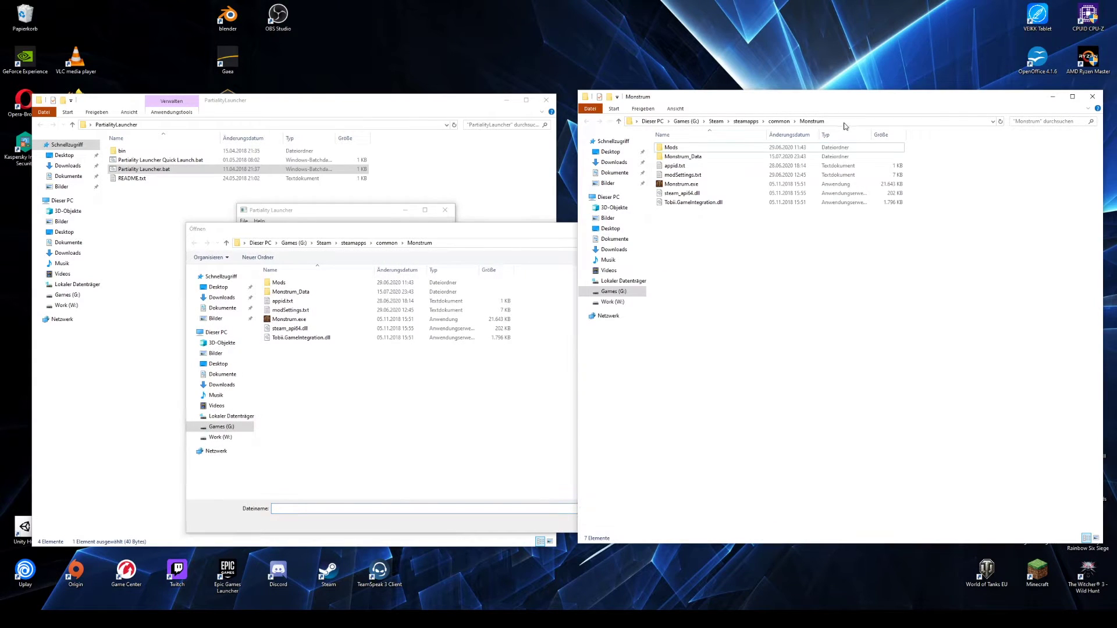
left_click(837, 122)
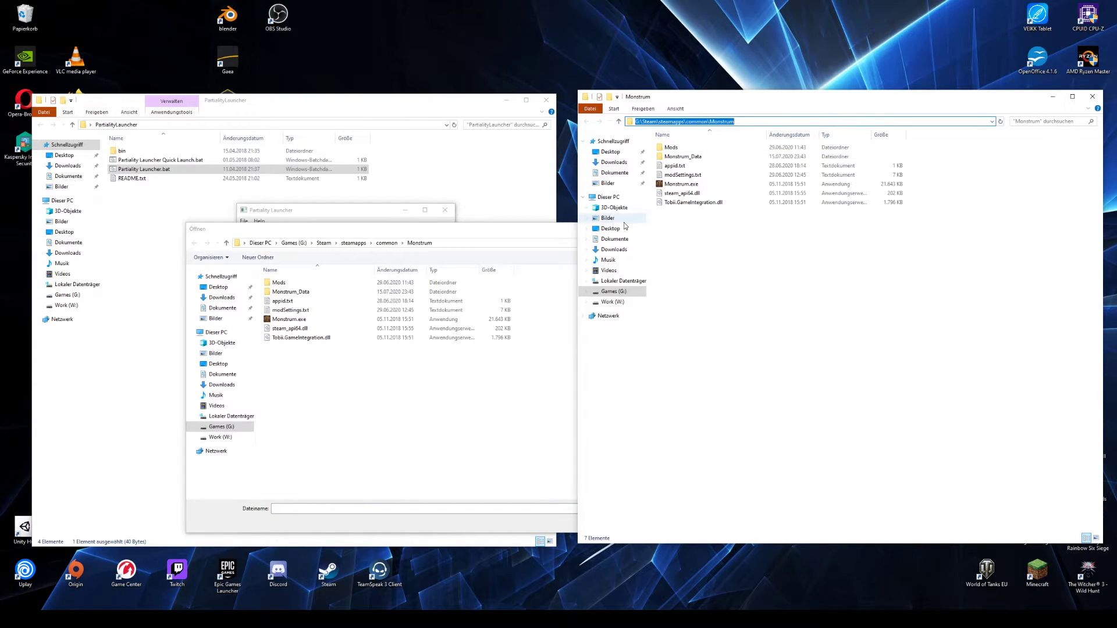
right_click(677, 121)
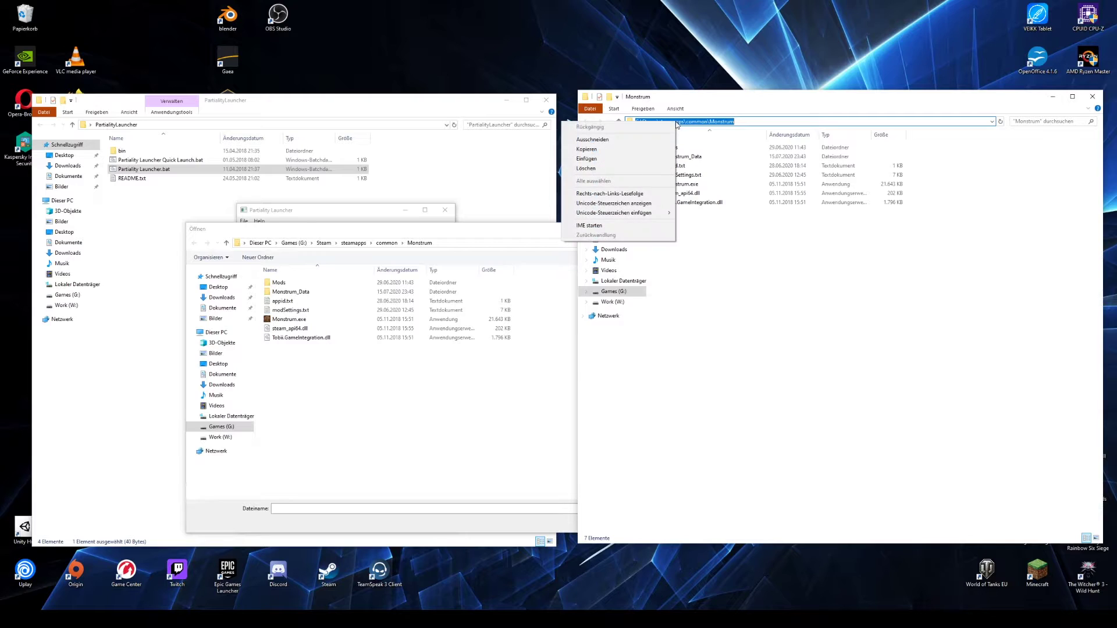
left_click(640, 154)
left_click(519, 233)
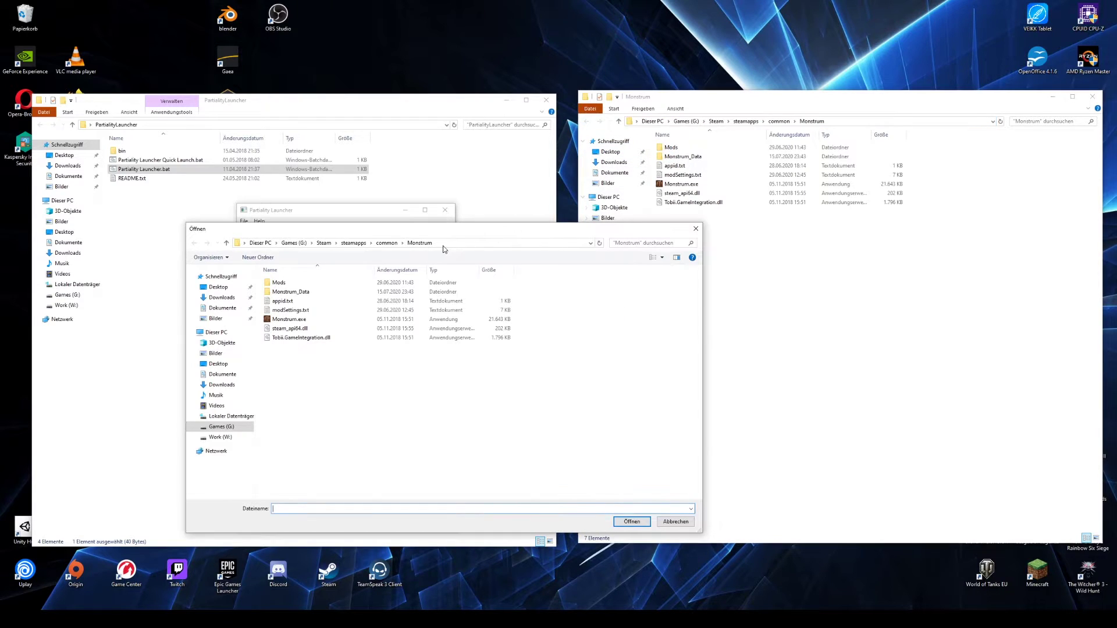
left_click(323, 243)
right_click(322, 243)
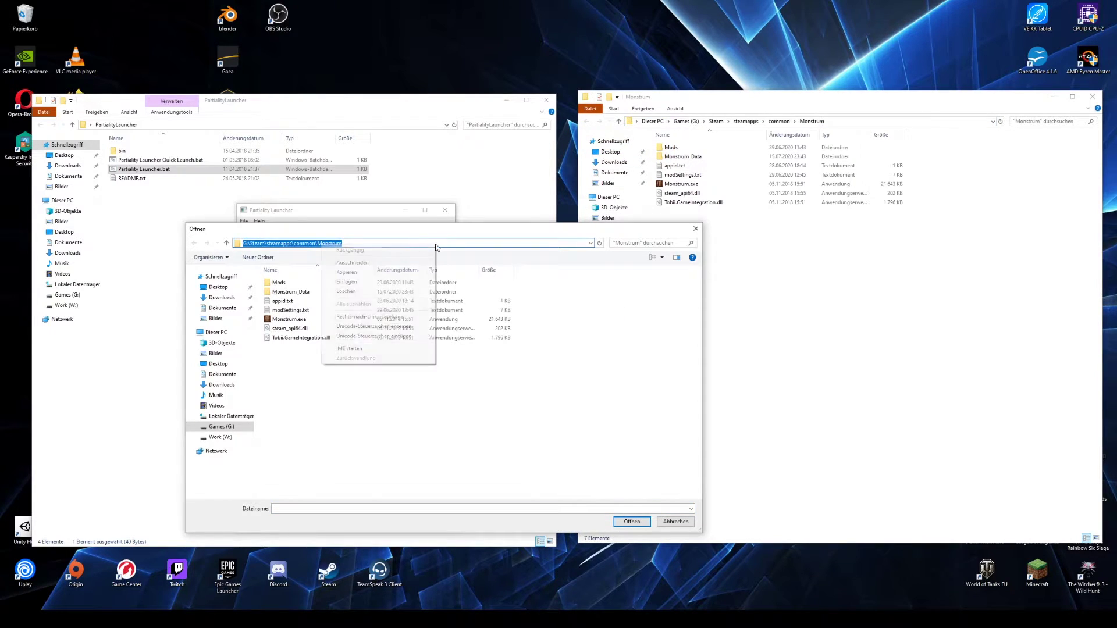
left_click(378, 283)
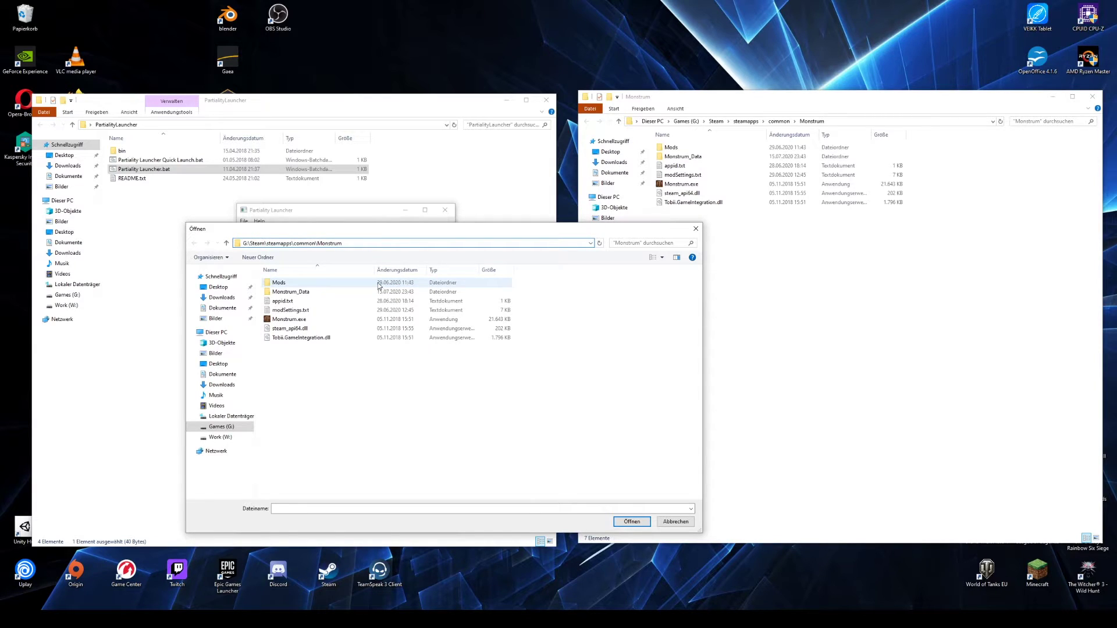
left_click(595, 348)
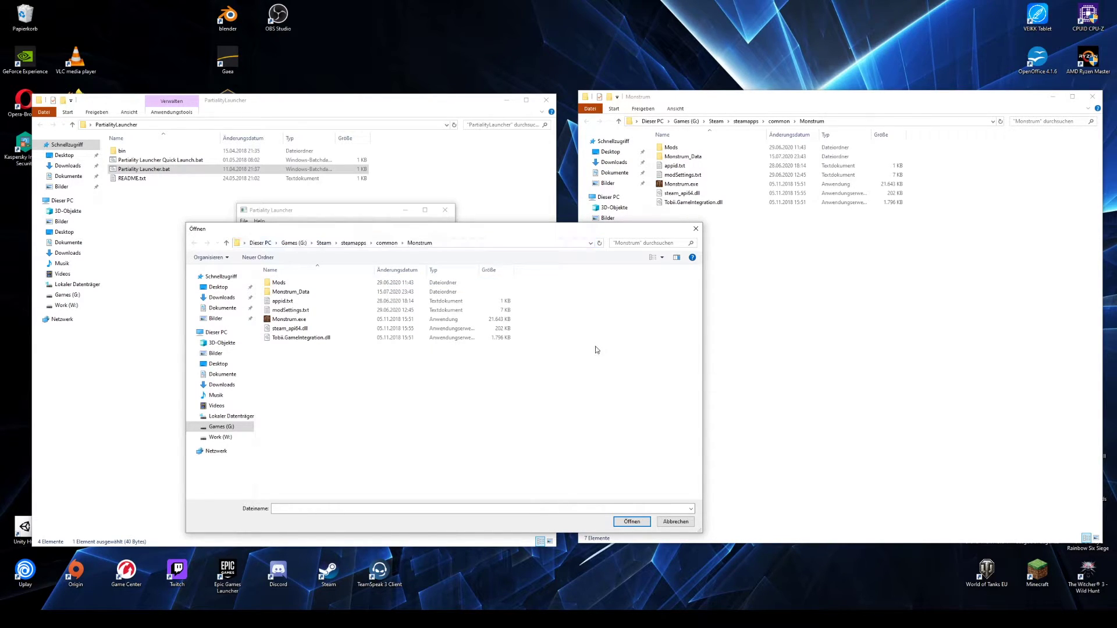
Load Monstrum.exe into Partiality Launcher and point out the ModDependencies and PartialityHashes folders in the game folder
left_click(296, 323)
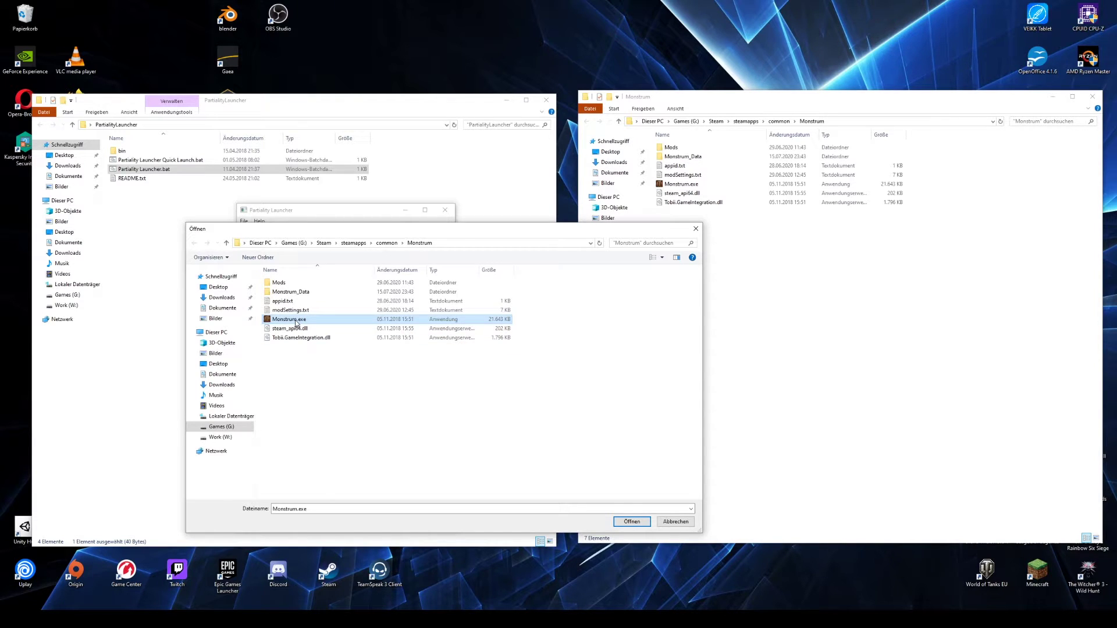
left_click(631, 522)
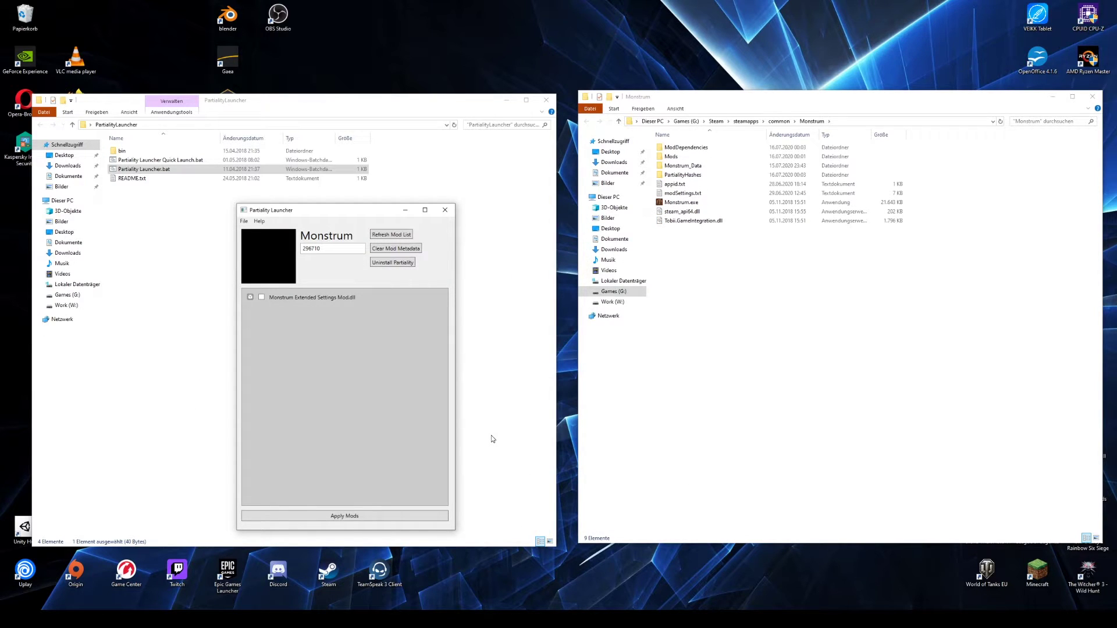
left_click(691, 147)
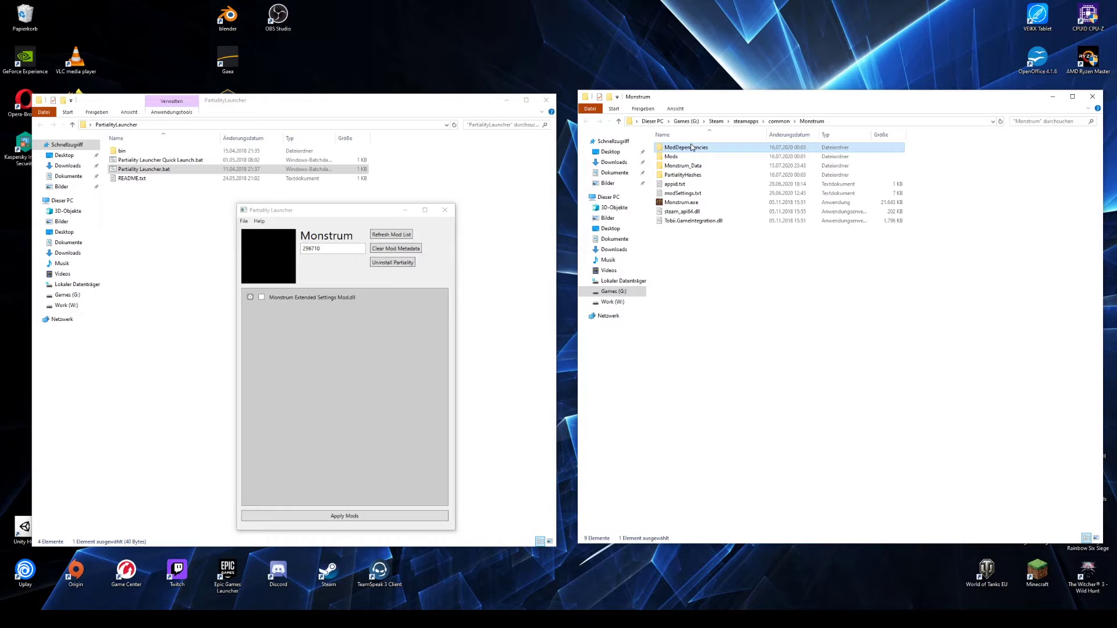
left_click(690, 176, "ctrl")
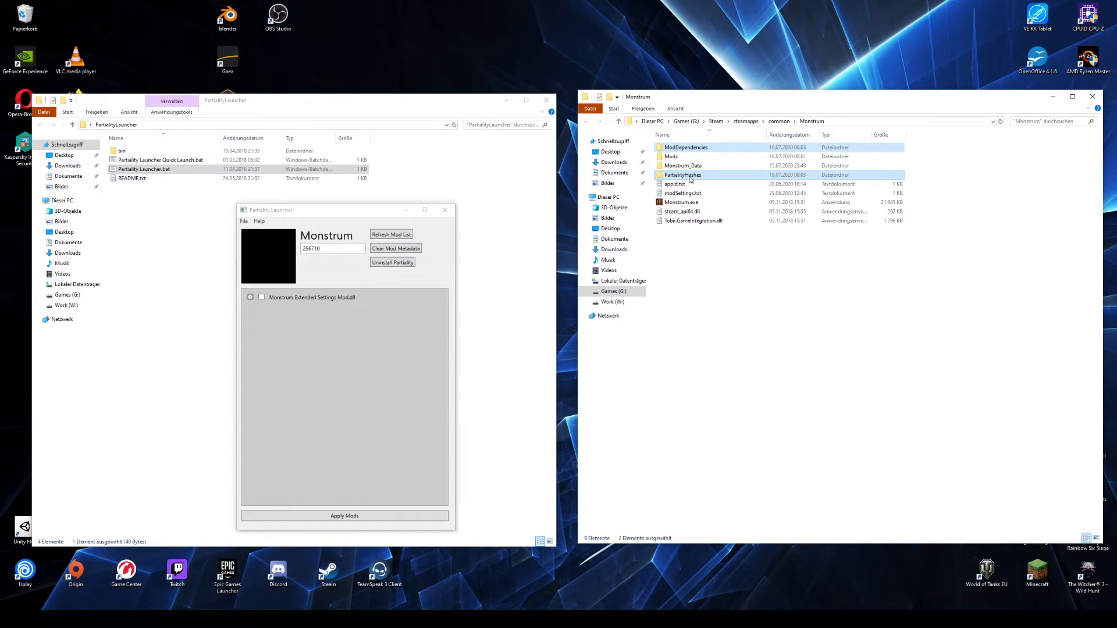
left_click(706, 272)
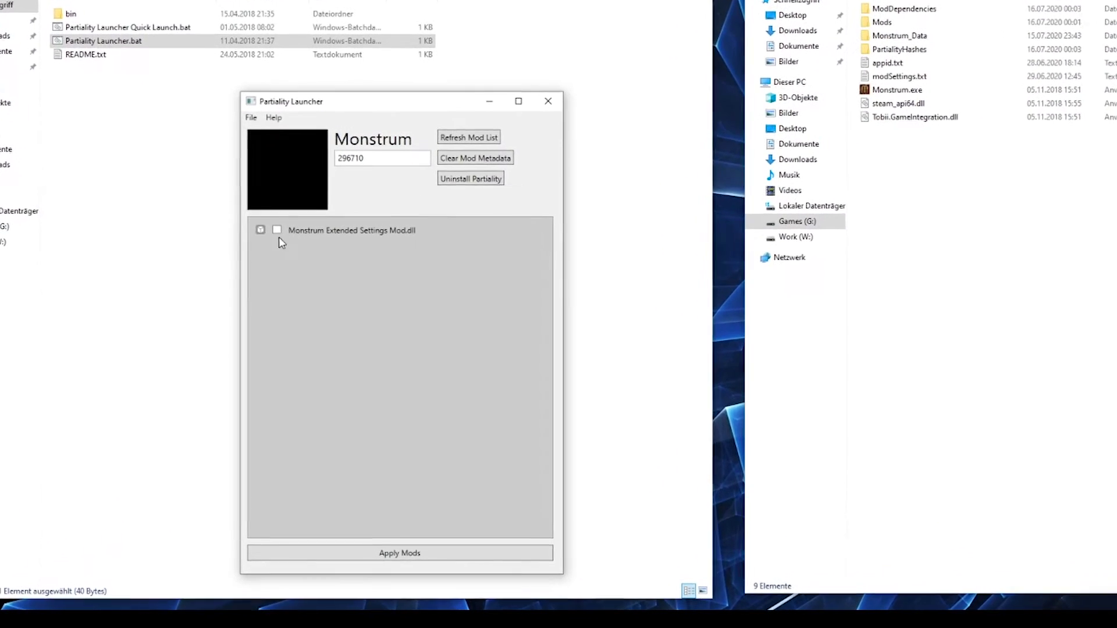
Enable Monstrum Extended Settings Mod.dll and apply the mods, decline launching the game, and close Partiality Launcher
left_click(278, 233)
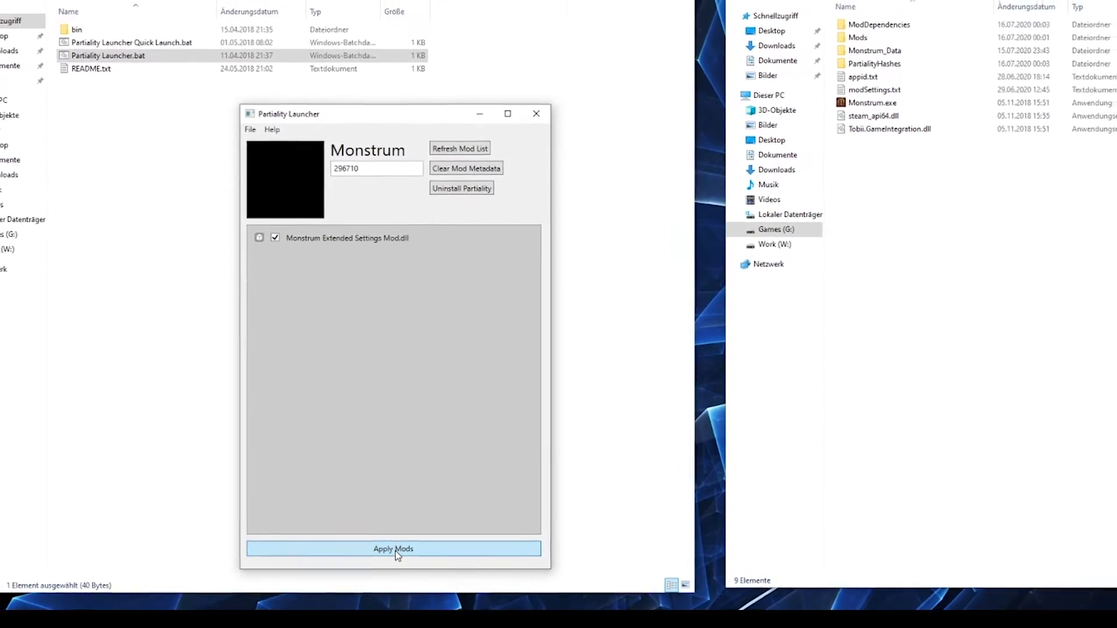
left_click(395, 551)
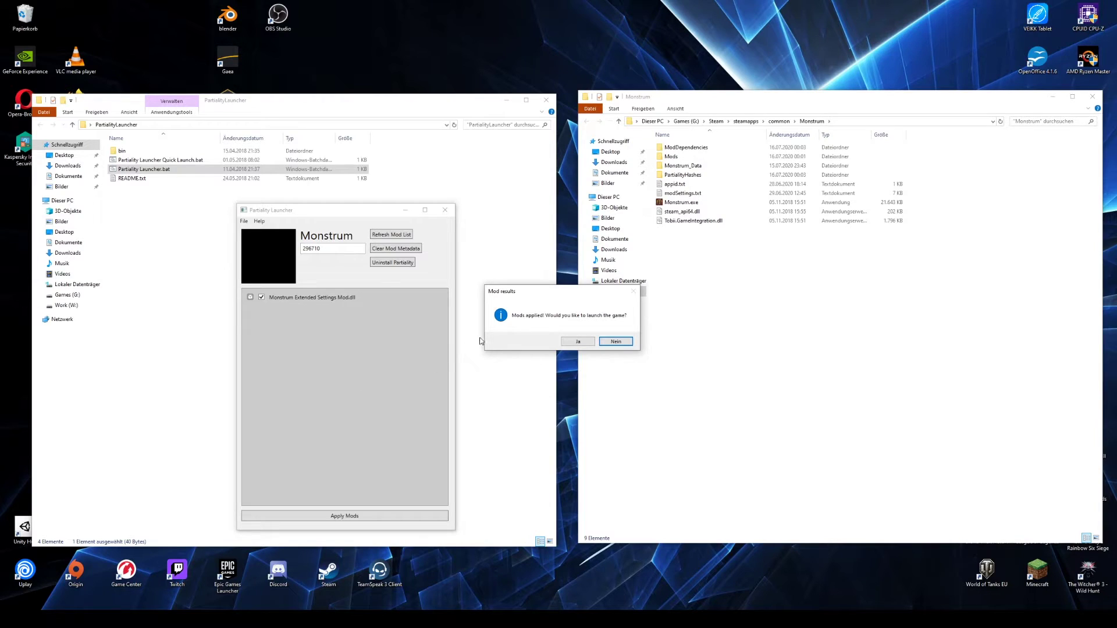
left_click(615, 342)
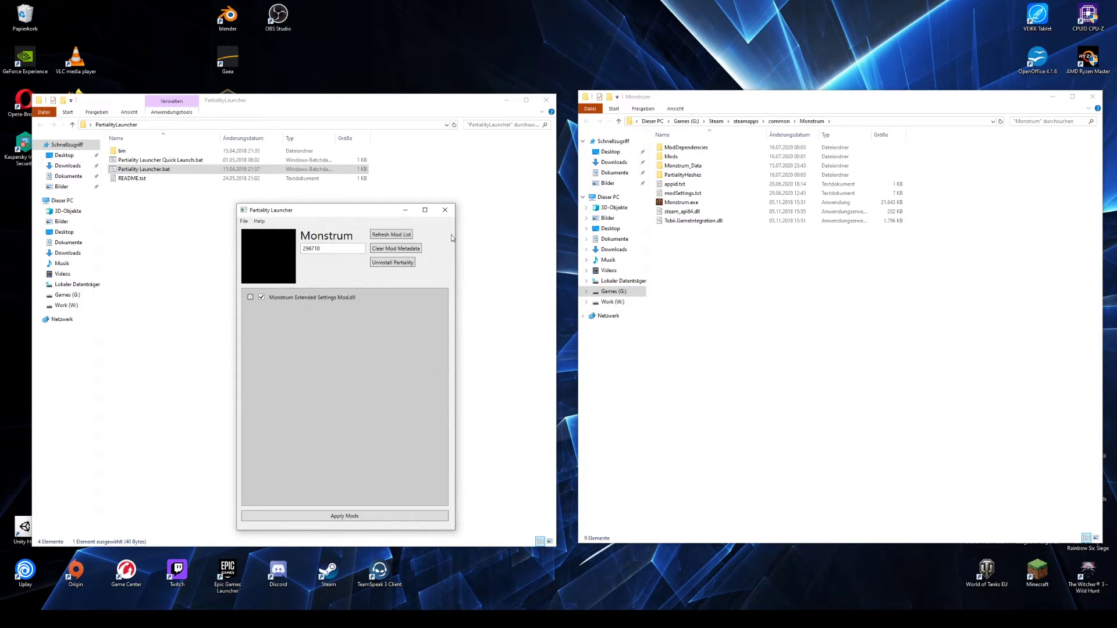
left_click(445, 211)
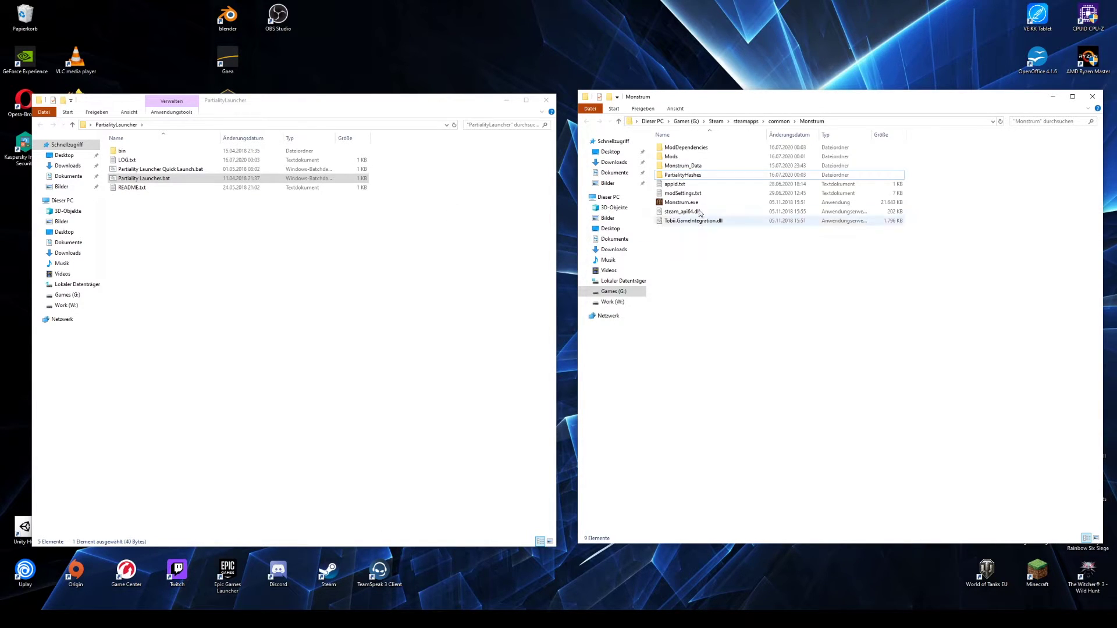
Open modSettings.txt from the Monstrum folder in a maximised window and check the Enable Mod value
double_click(689, 196)
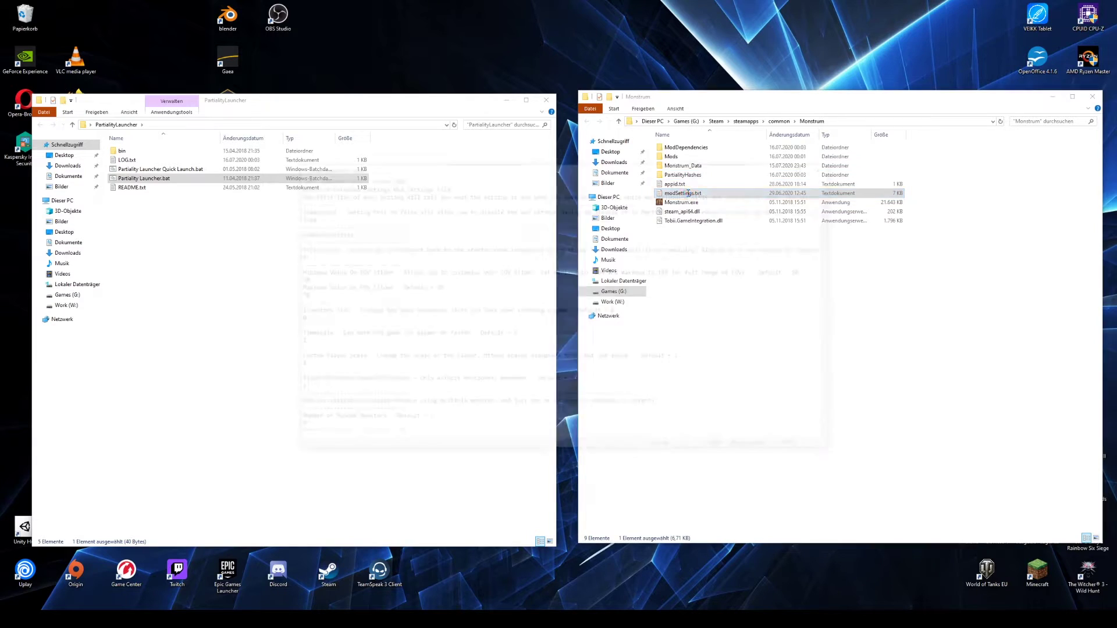
left_click_drag(686, 172, 661, 136)
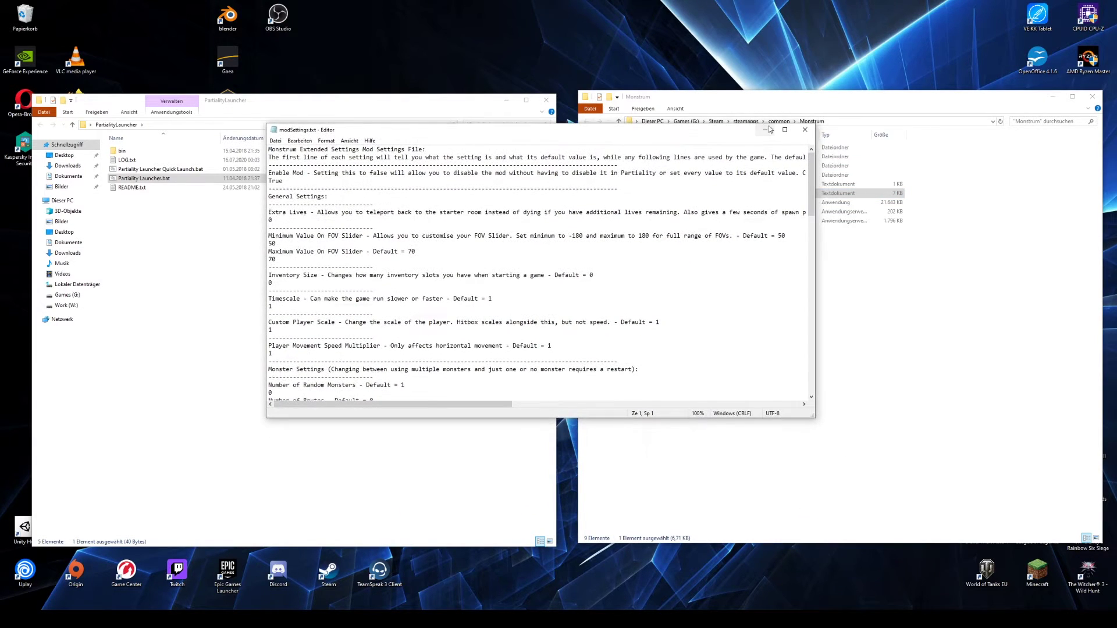
left_click(785, 131)
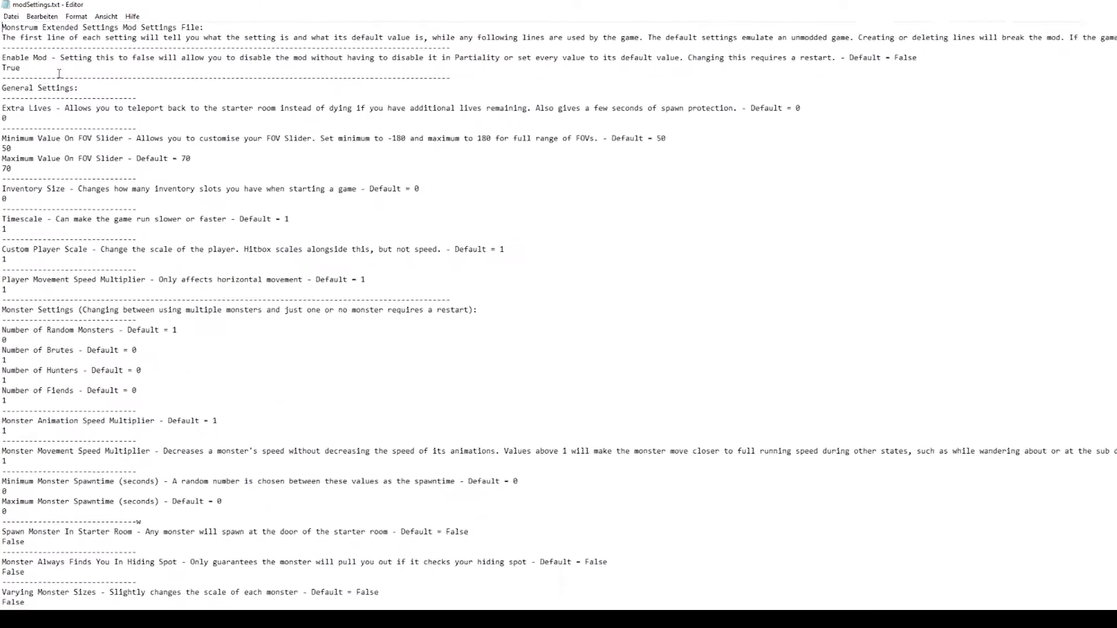
double_click(22, 69)
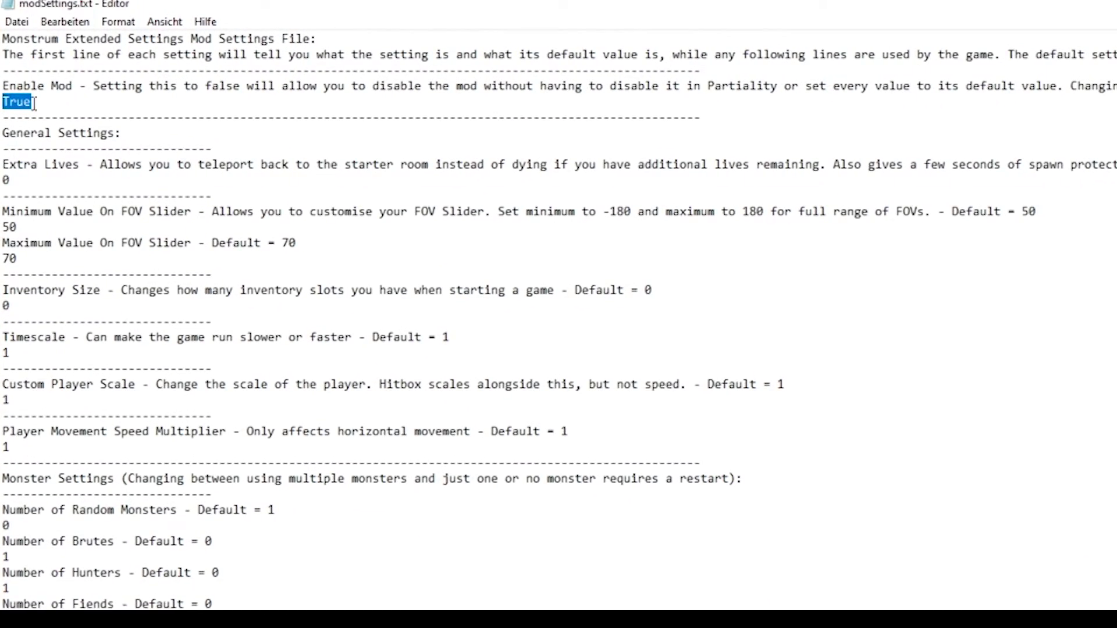
left_click(40, 103)
Set the number of Brutes to 3 and the numbers of Hunters and Fiends to 0 in the monster settings
left_click_drag(24, 428, 2, 428)
type("3")
left_click(18, 324)
type("0")
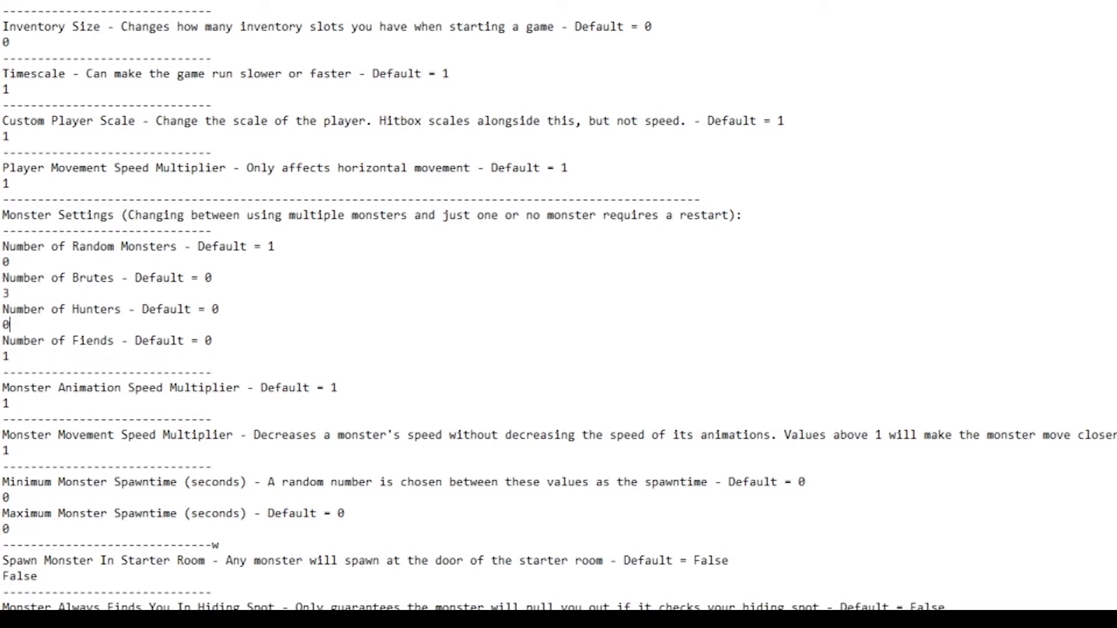
left_click(23, 356)
key("BackSpace")
type("0")
Set Spawn Monster In Starter Room to True
scroll(95, 424, "down", 6)
left_click(54, 285)
key("BackSpace")
key("BackSpace")
key("BackSpace")
key("BackSpace")
key("BackSpace")
type("True")
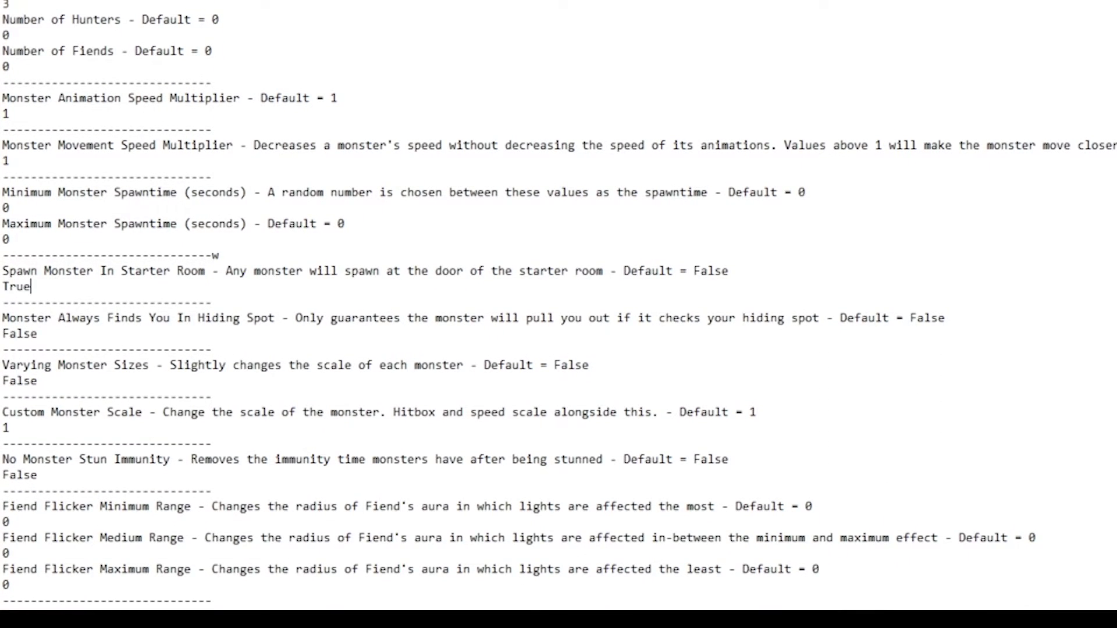
Set the minimum monster spawntime to 1 second and the maximum to 2 seconds
left_click(51, 204)
key("BackSpace")
type("1")
left_click(43, 239)
key("BackSpace")
type("2")
Set the minimum monster spawntime to 3 seconds and the maximum to 4 seconds
left_click(23, 208)
key("BackSpace")
type("3")
left_click(21, 244)
key("BackSpace")
type("4")
Save and close modSettings.txt, and start Monstrum.exe from the game folder
scroll(21, 245, "up", 3)
scroll(558, 314, "up", 6)
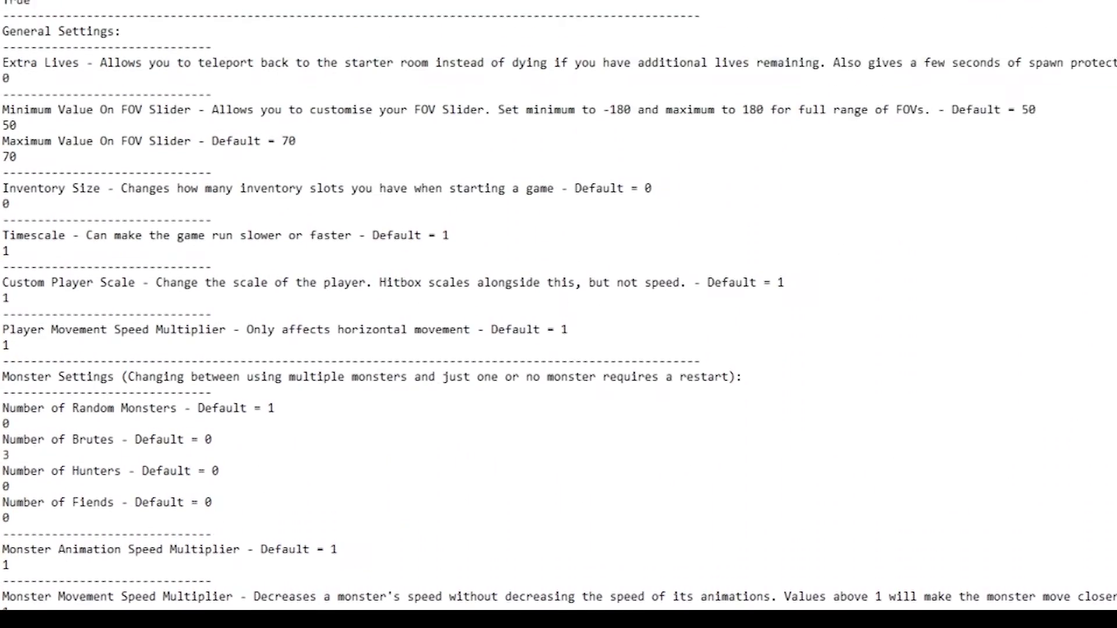
left_click(16, 27)
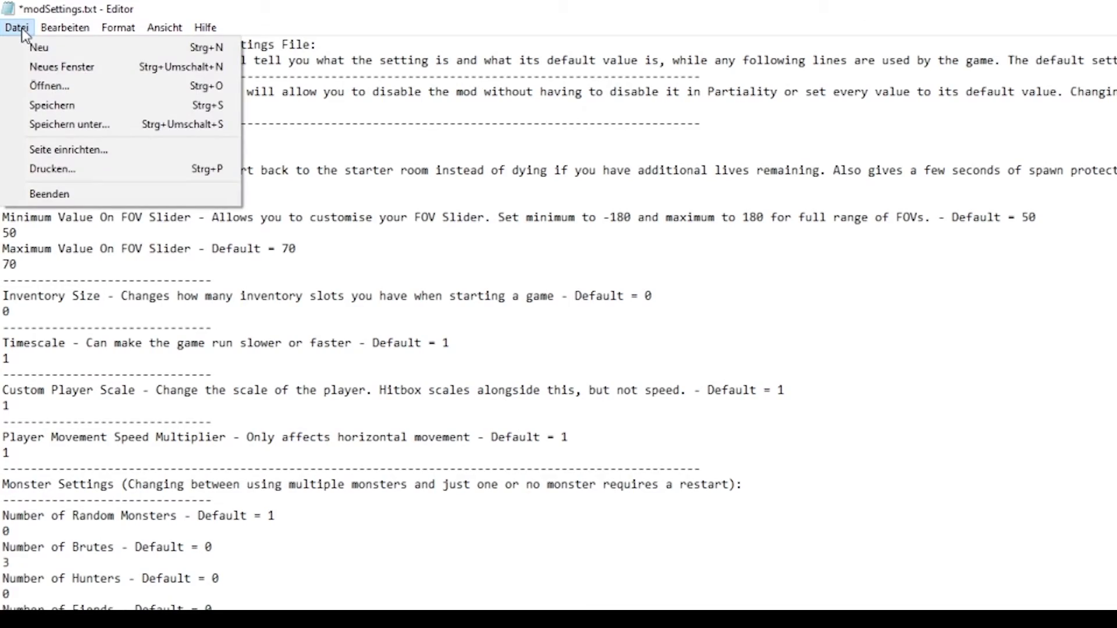
left_click(55, 106)
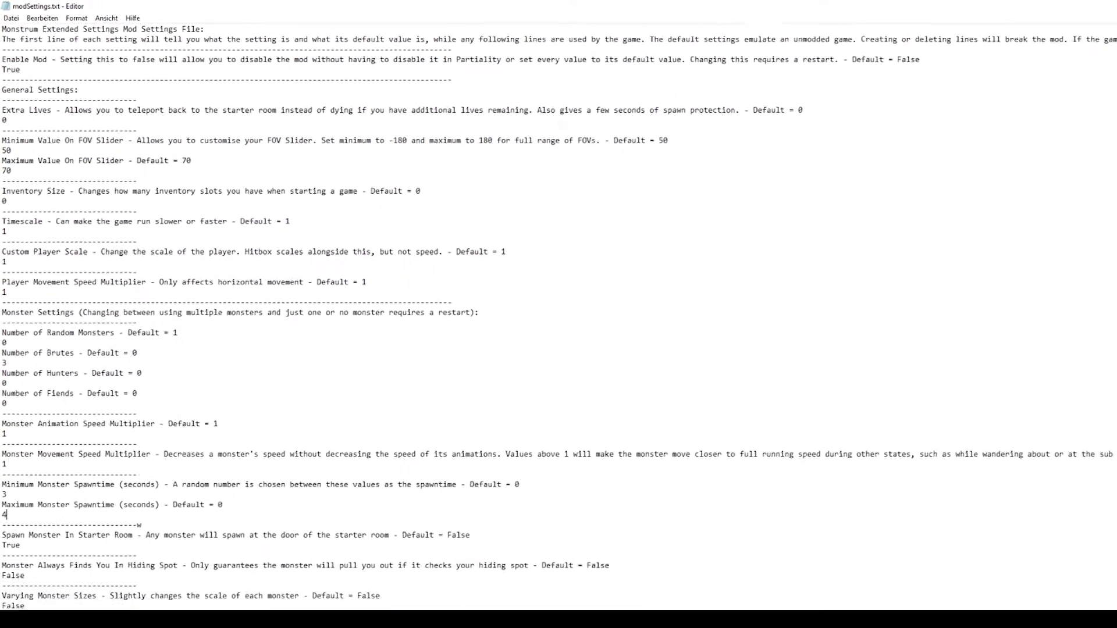
key("alt+F4")
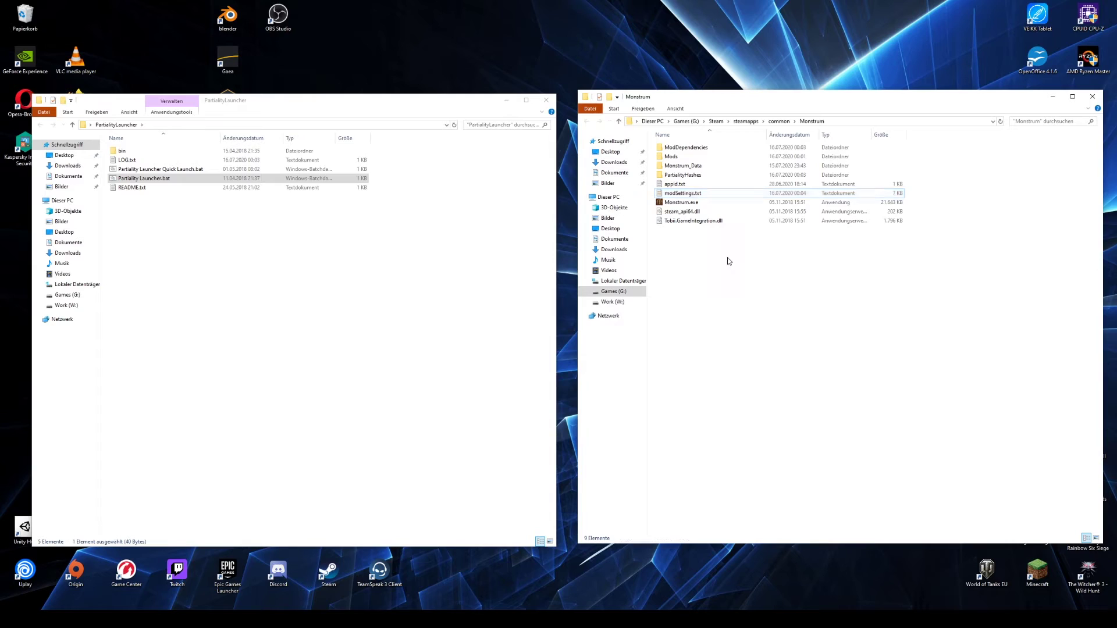
left_click(685, 203)
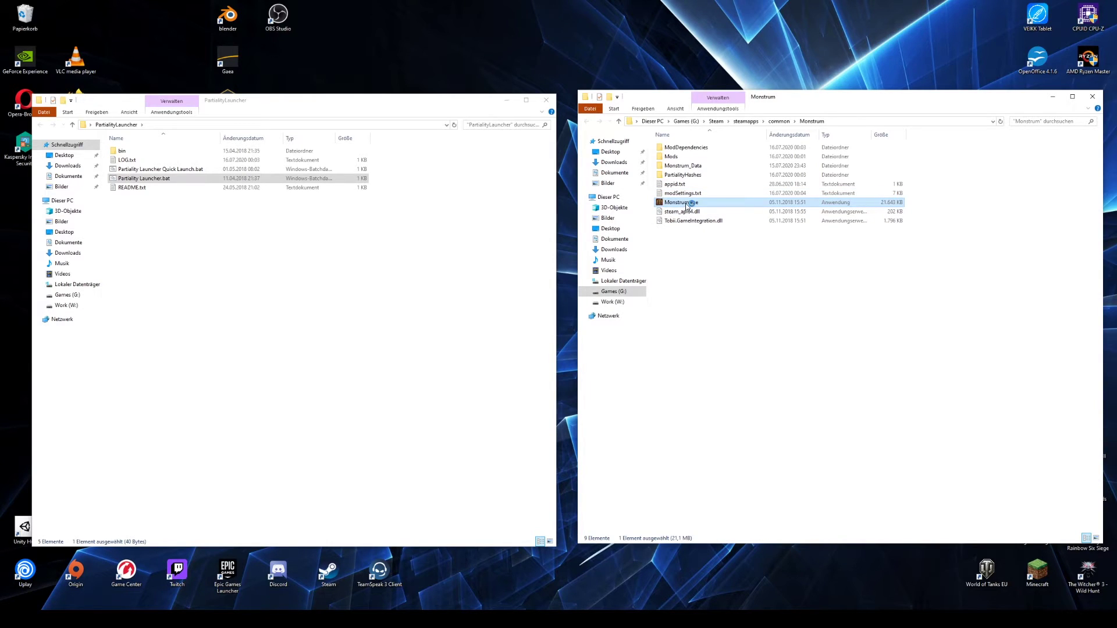
double_click(686, 205)
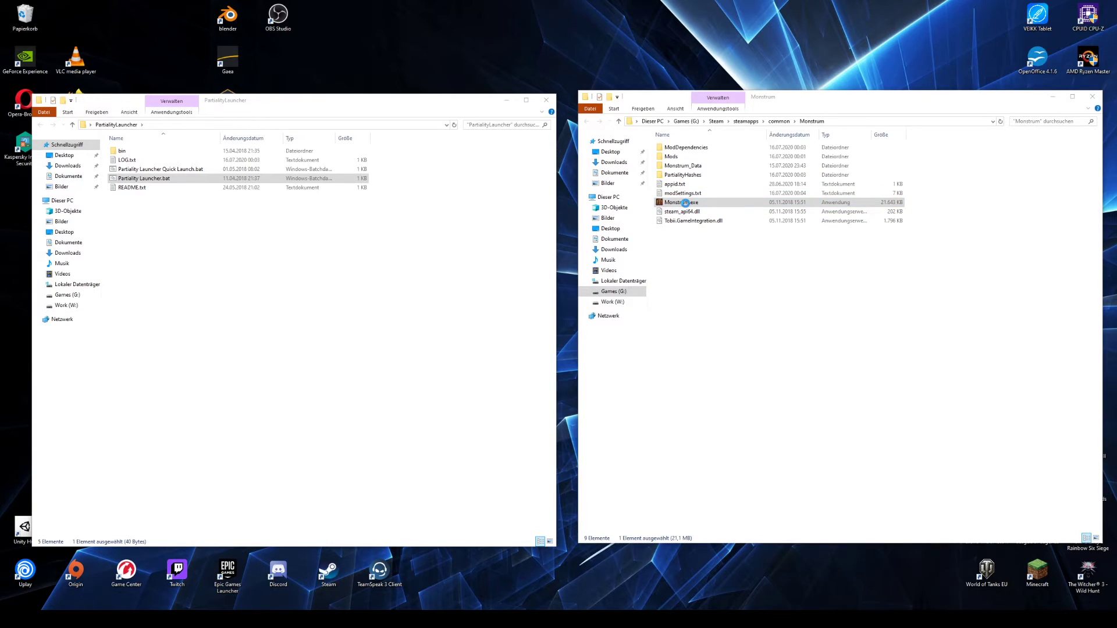